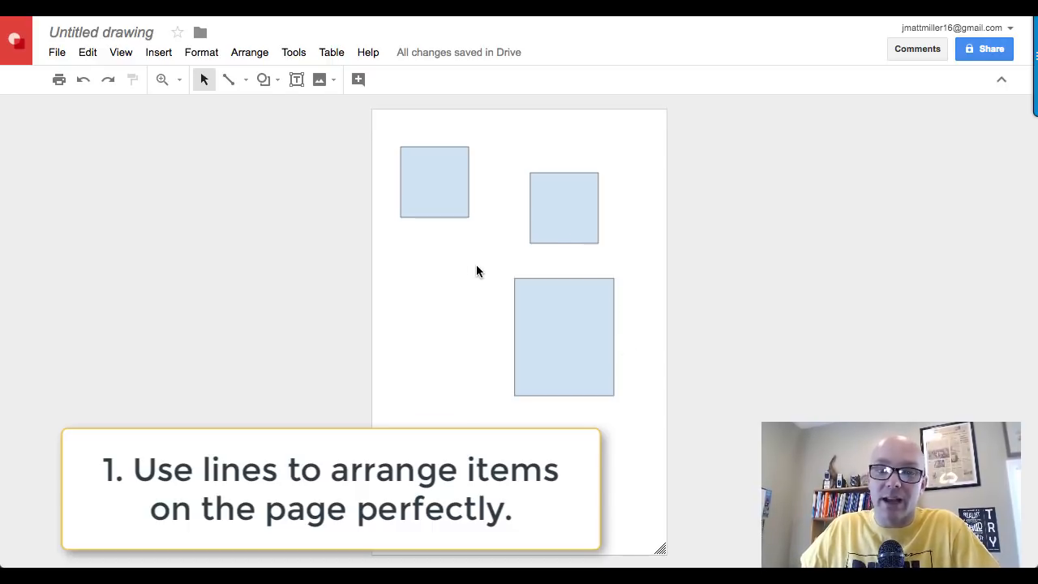
Move the second small square to the page's upper right and the large rectangle below and between the two small squares
left_click_drag(561, 216, 554, 211)
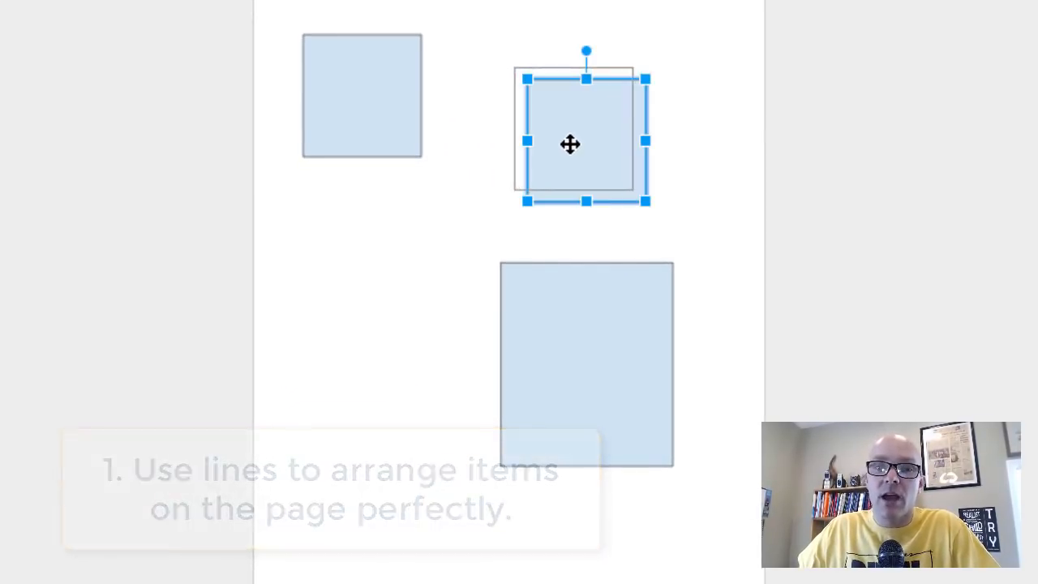
left_click_drag(570, 144, 606, 97)
left_click(531, 51)
left_click_drag(509, 368, 495, 389)
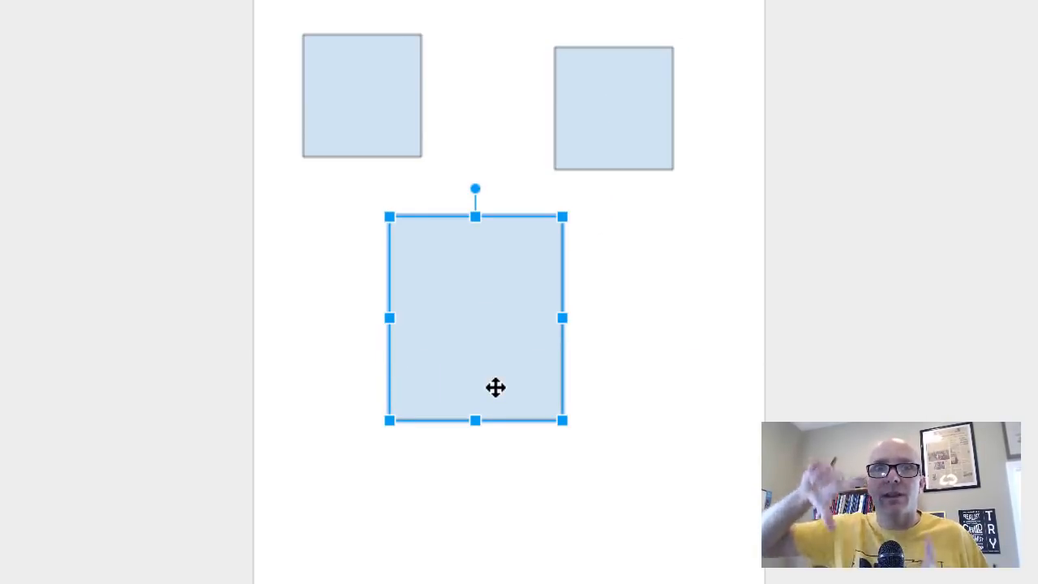
left_click(470, 135)
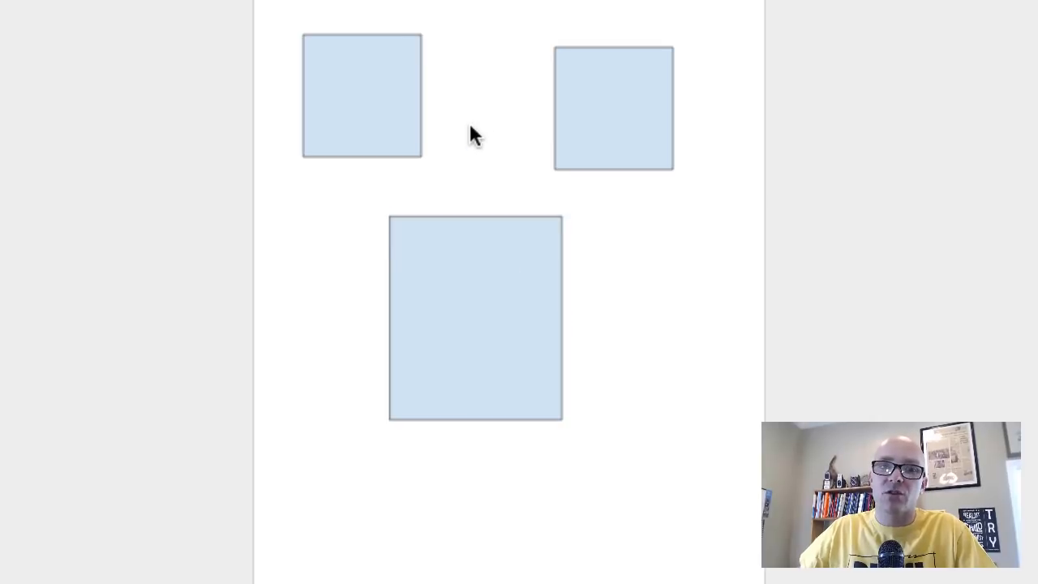
Resize the large rectangle to the same width and height as the two small squares using the size-matching guides
left_click(389, 90)
left_click(603, 95)
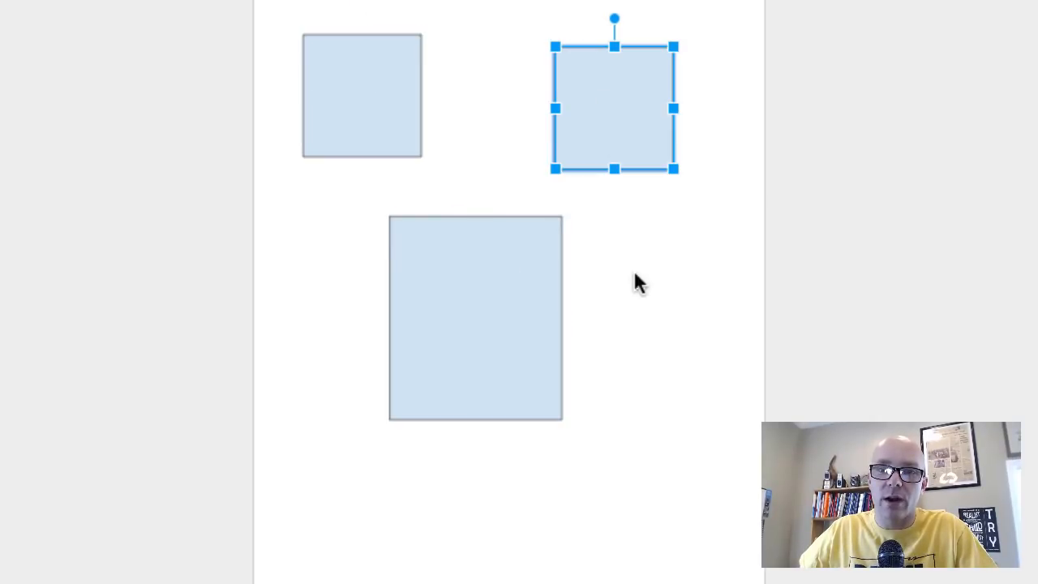
left_click(511, 339)
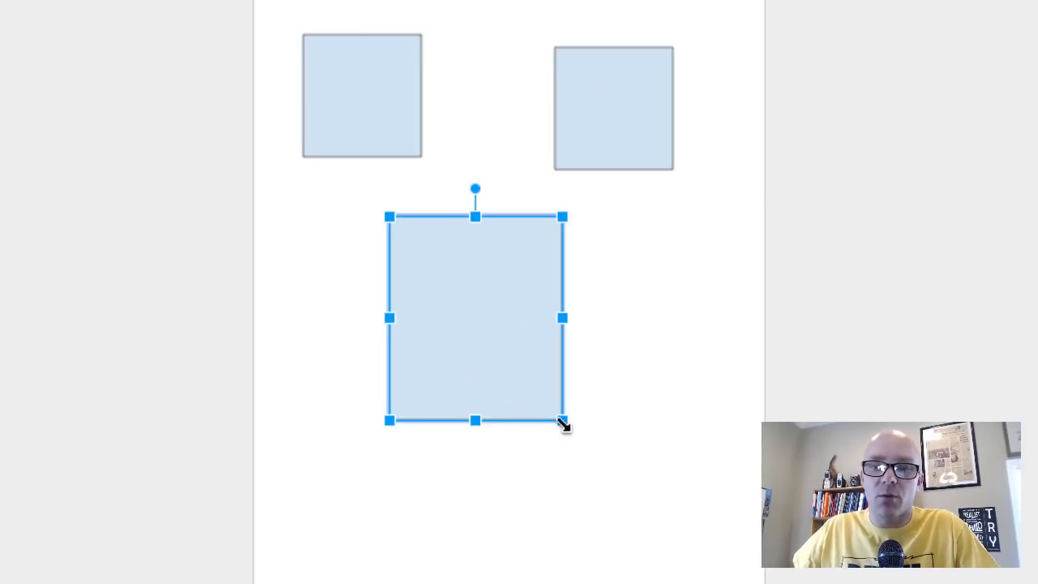
left_click_drag(565, 423, 541, 341)
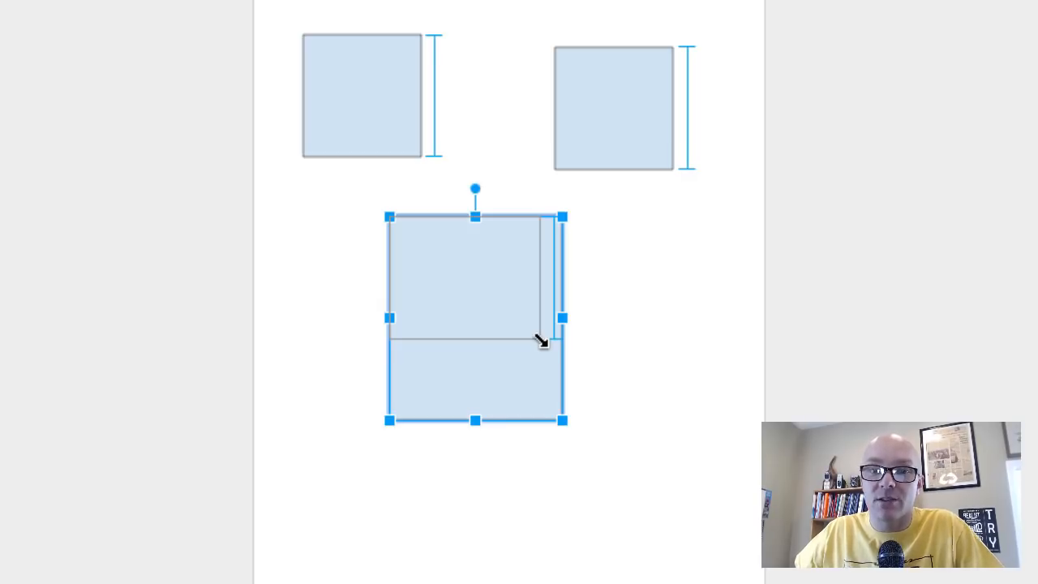
left_click_drag(542, 341, 543, 341)
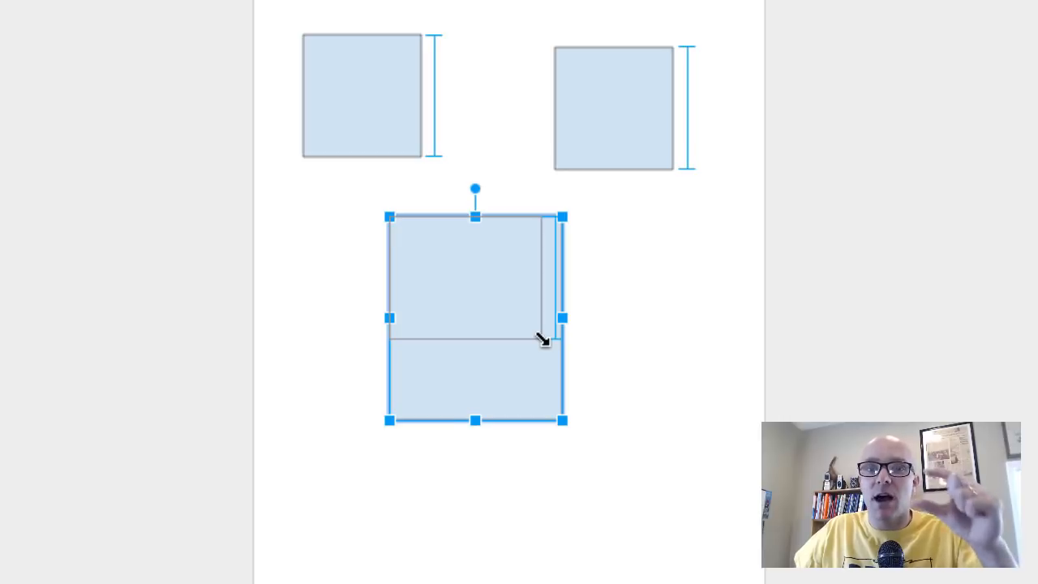
left_click_drag(543, 342, 508, 337)
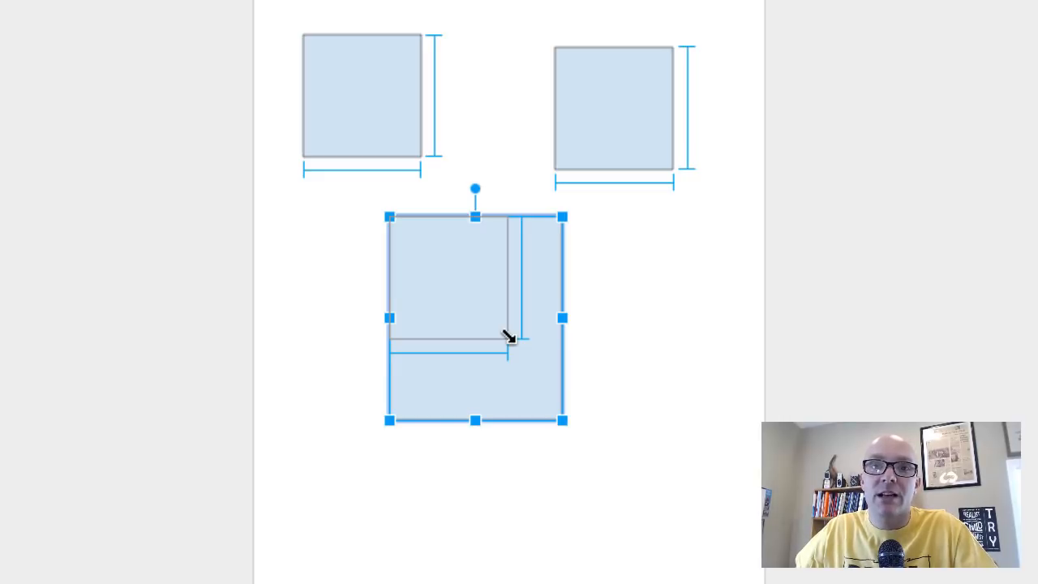
left_click_drag(508, 337, 505, 341)
left_click(579, 334)
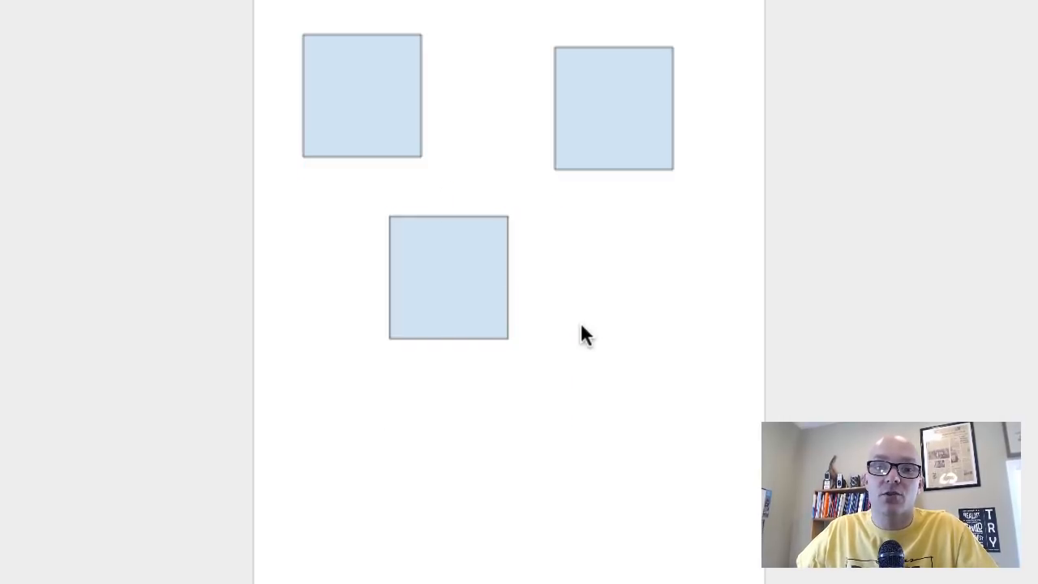
Move the upper-right square down the page and align the resized square to its left at the same height
left_click_drag(631, 151, 677, 307)
left_click_drag(423, 293, 485, 285)
left_click(647, 376)
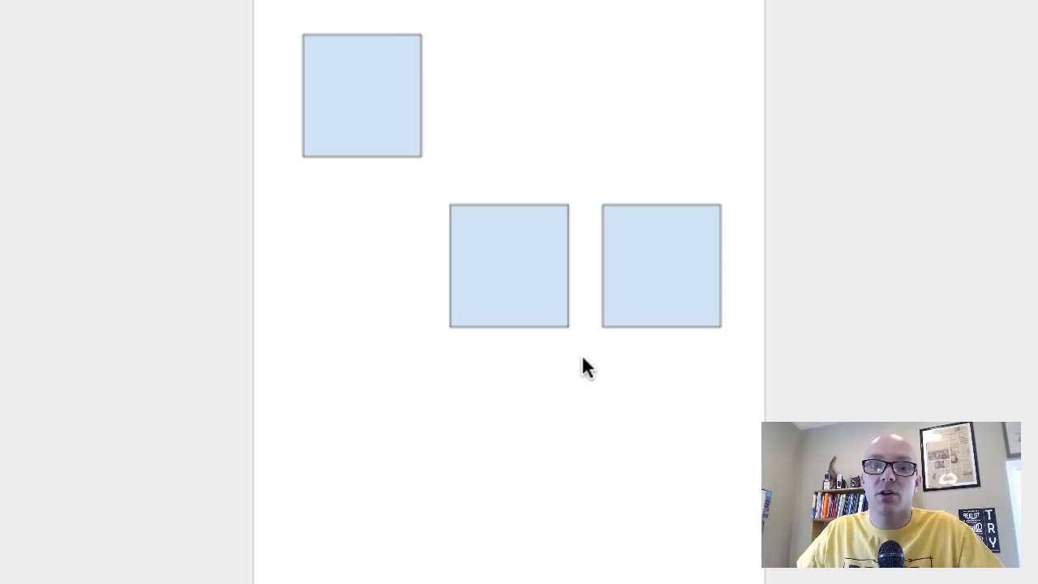
Select the two aligned squares together and nudge them toward the page's right edge
left_click_drag(526, 380, 671, 283)
key("Right")
key("Right")
key("Right")
key("Right")
key("Right")
key("Right")
left_click(612, 379)
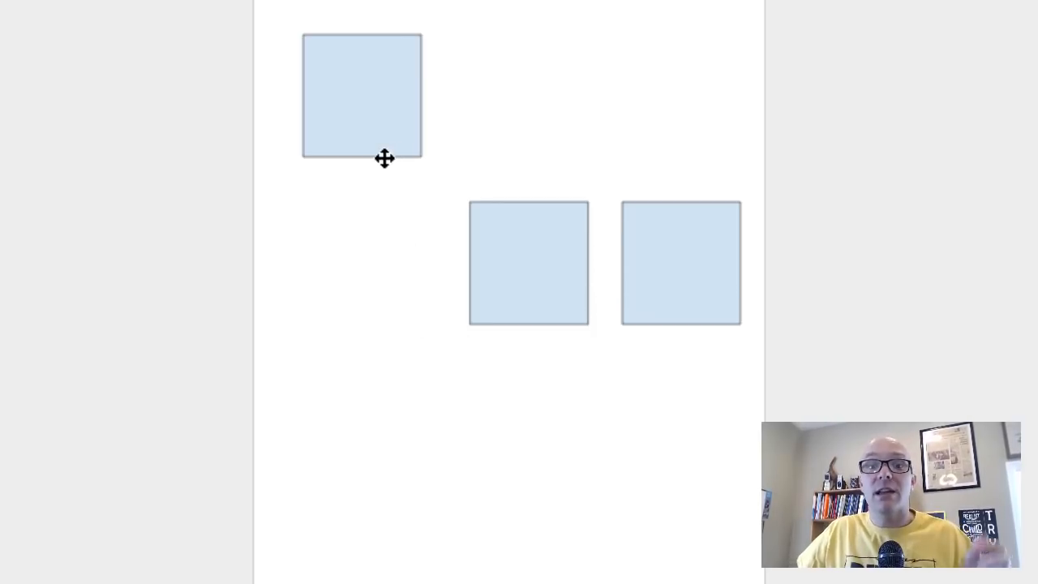
Move the remaining upper-left square into the row, aligned with the other two squares and equally spaced
left_click_drag(373, 137, 390, 300)
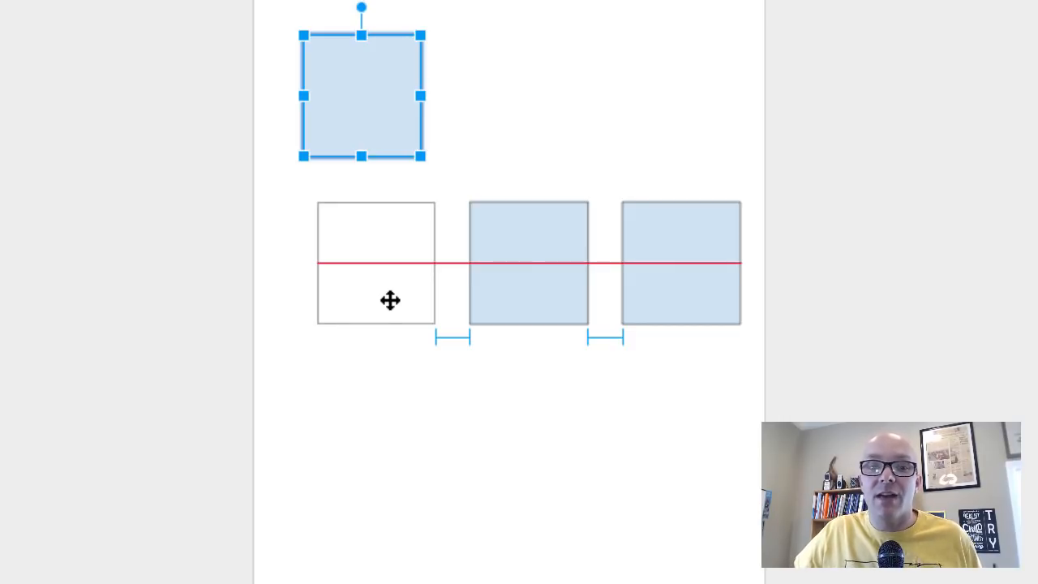
left_click_drag(390, 300, 395, 303)
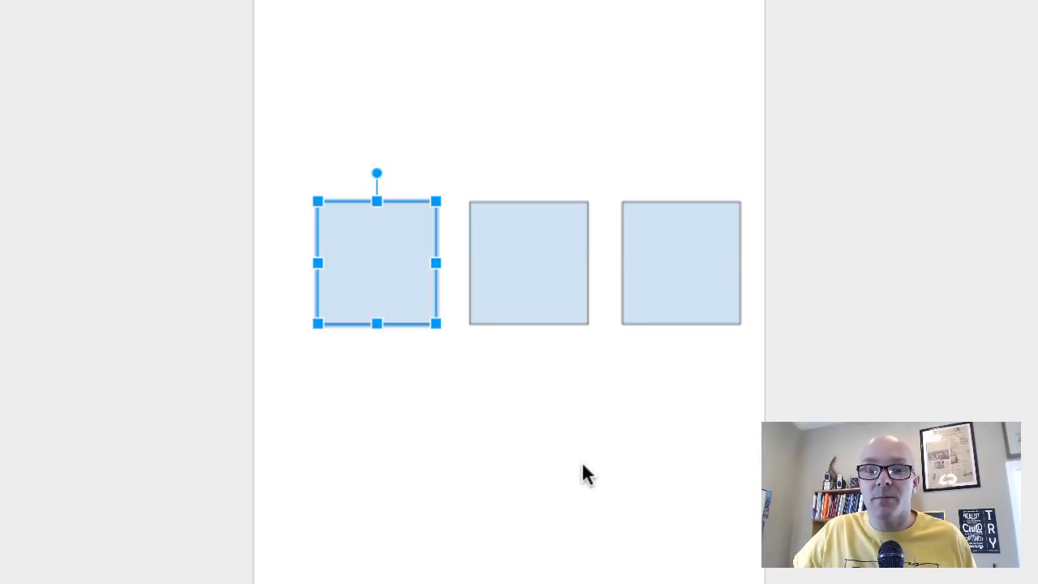
left_click(609, 477)
Select all three squares and centre the row horizontally in the upper half of the page
left_click_drag(688, 435, 306, 191)
left_click_drag(475, 297, 509, 256)
left_click(598, 359)
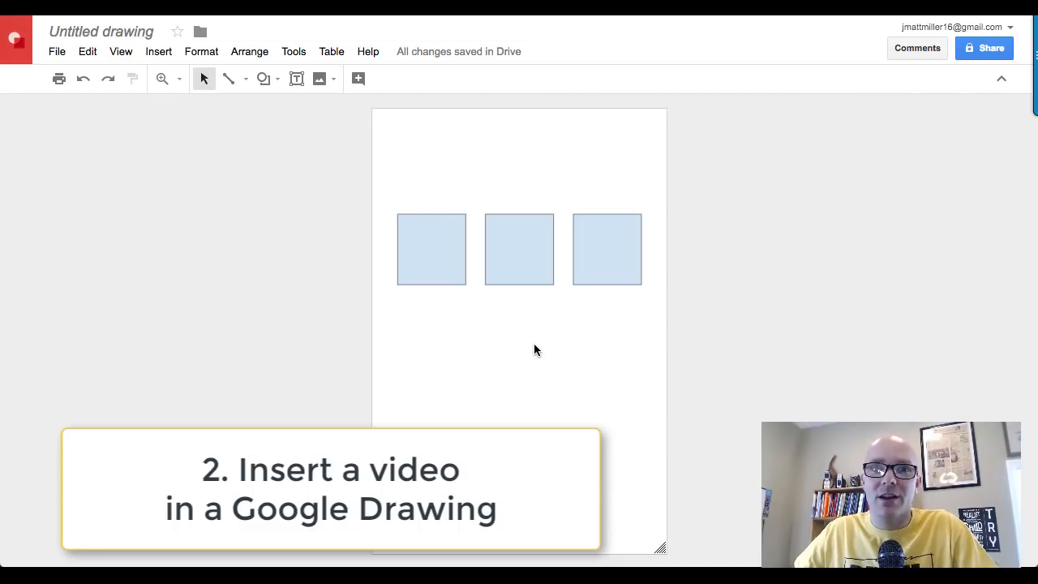
Check for a video option among the insert options of the drawing and of the Google Slides presentation
left_click(159, 54)
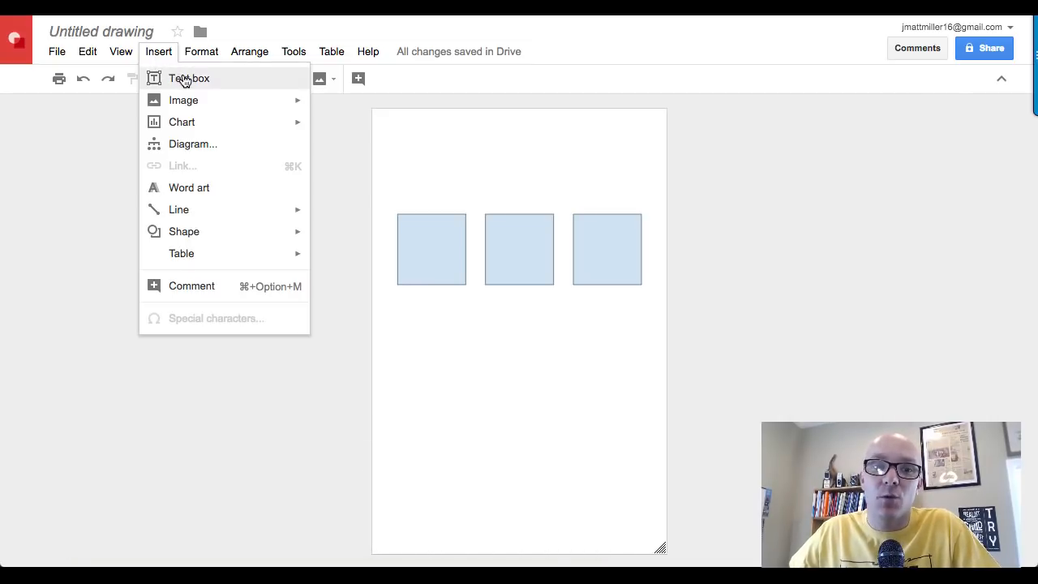
left_click(349, 129)
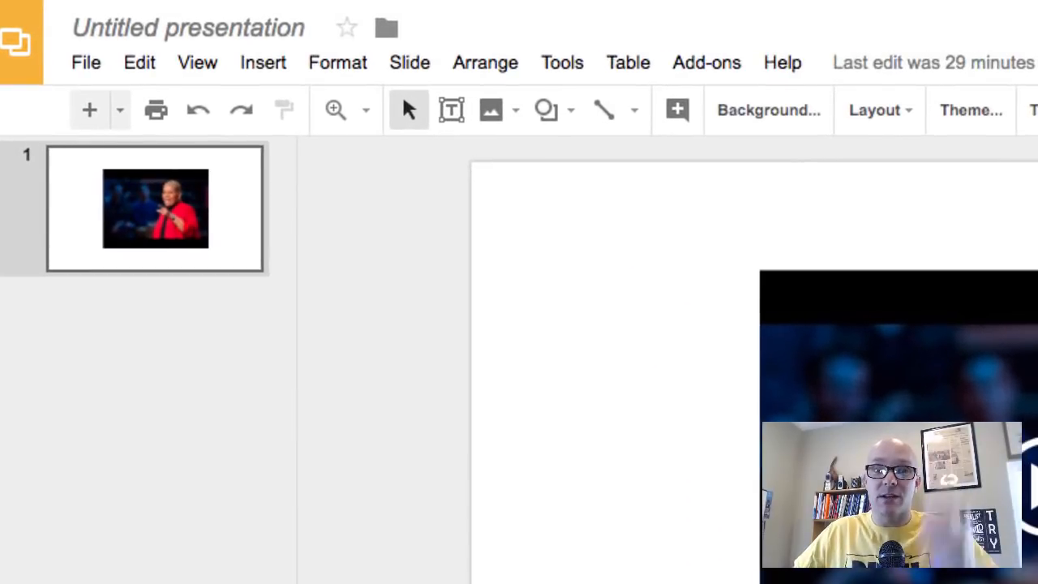
left_click(269, 63)
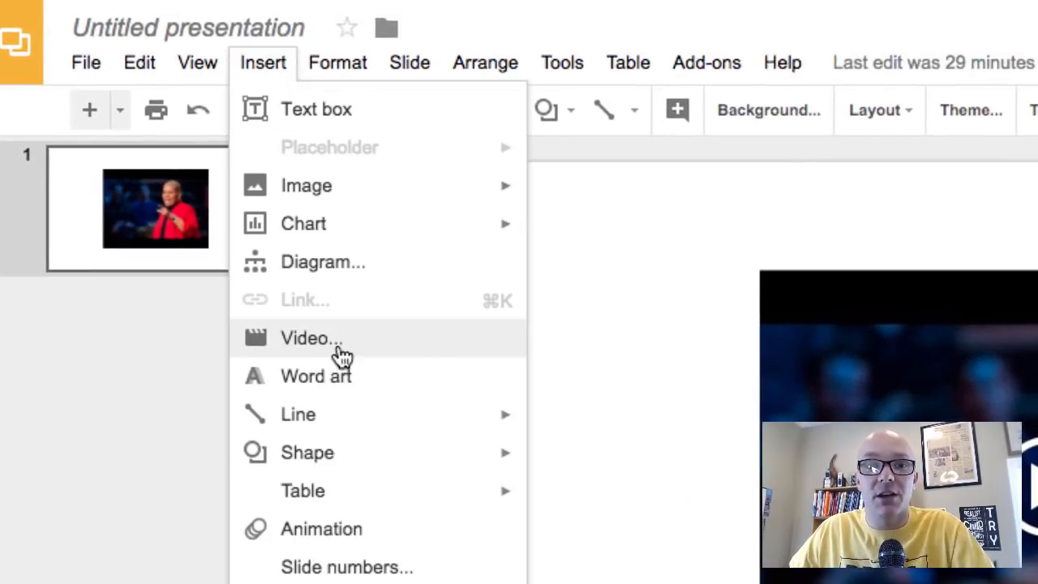
left_click(609, 253)
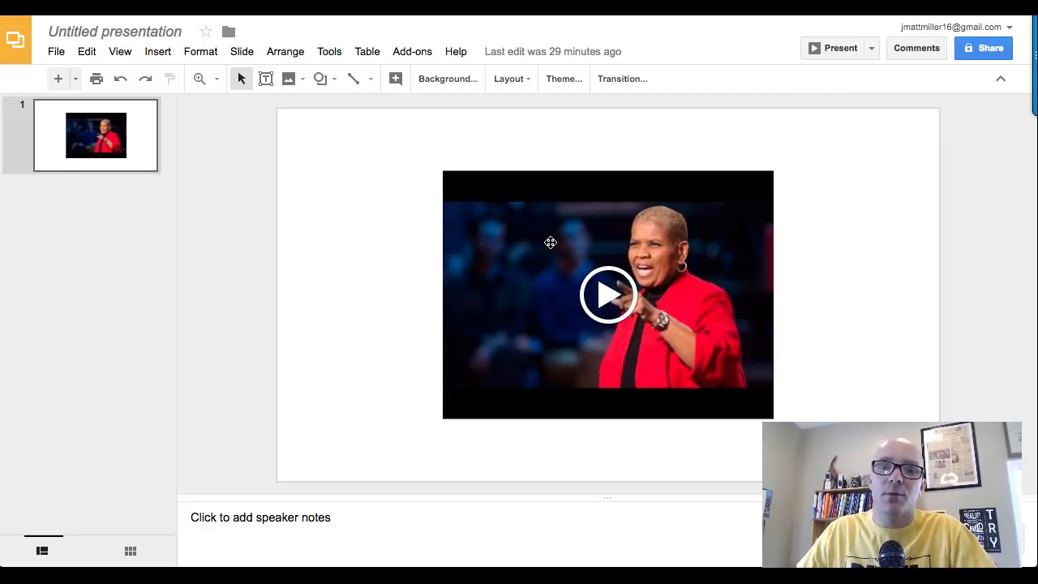
Copy the video from the presentation slide, paste it into the Google Drawings page and place it below the three squares
left_click(505, 222)
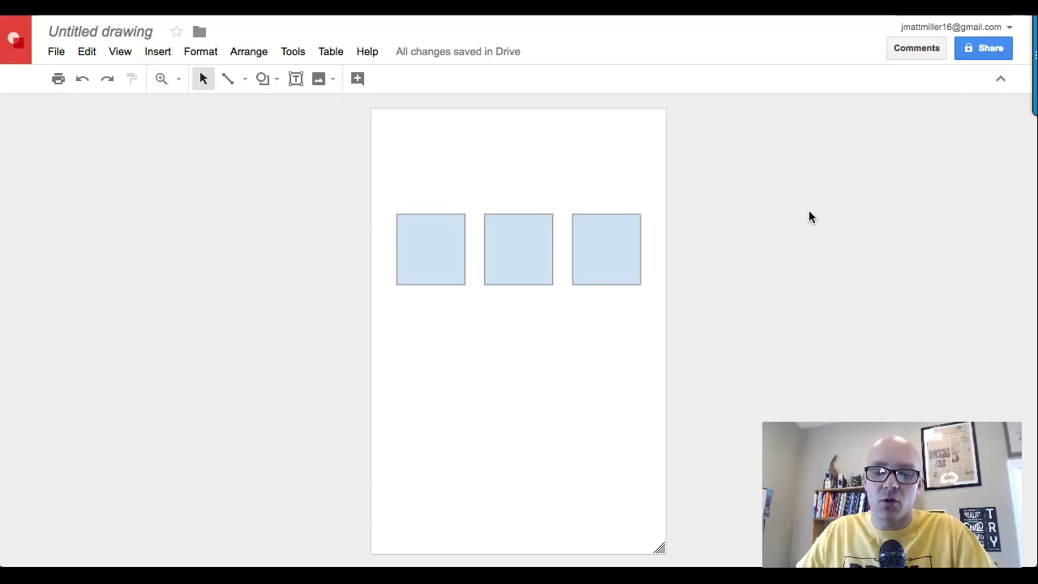
key("ctrl+v")
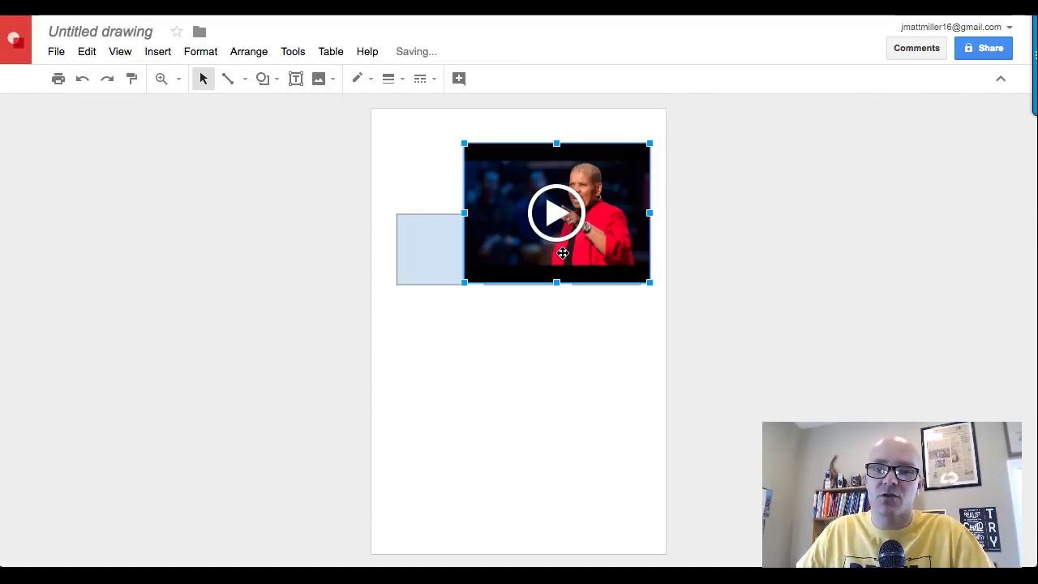
left_click_drag(600, 243, 571, 409)
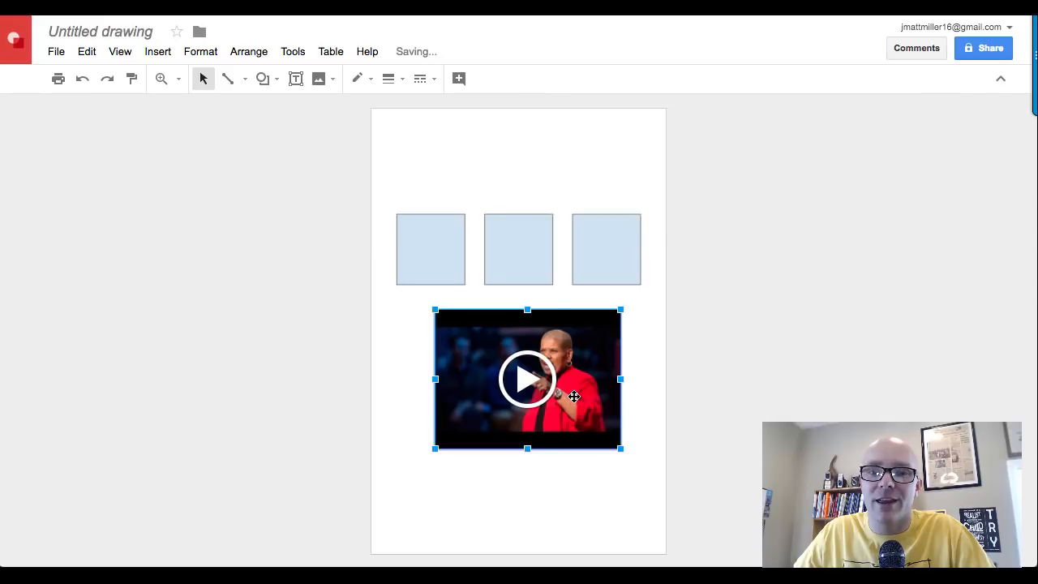
left_click(734, 325)
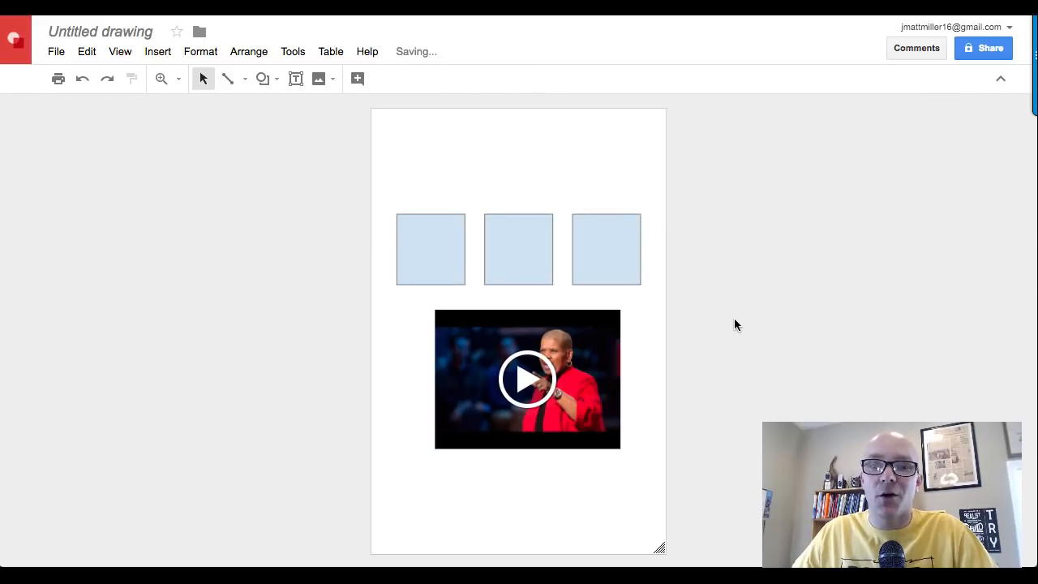
left_click(157, 54)
left_click(159, 57)
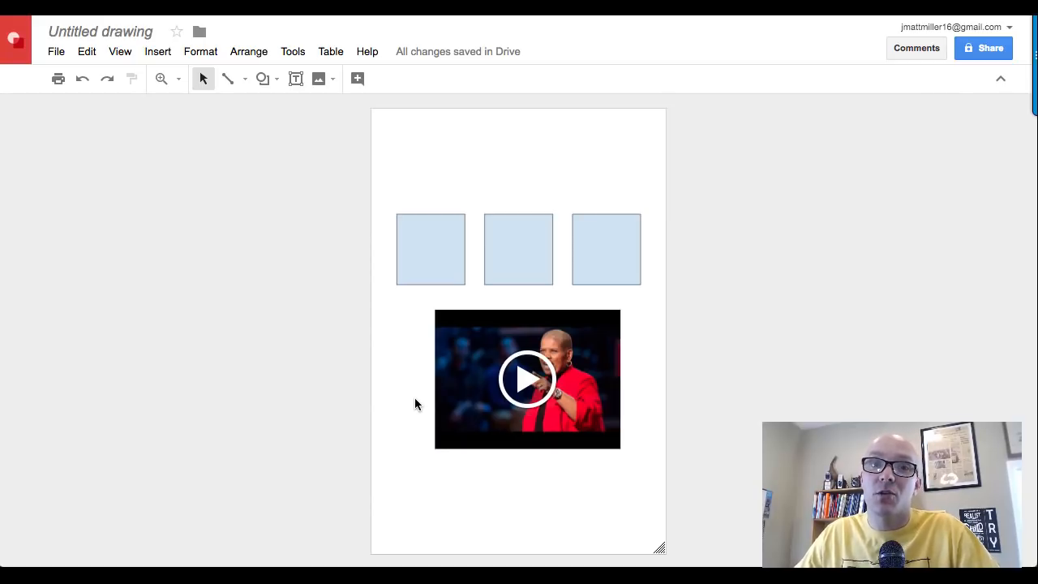
Play the pasted video inside the drawing, pause it and deselect it
left_click(535, 387)
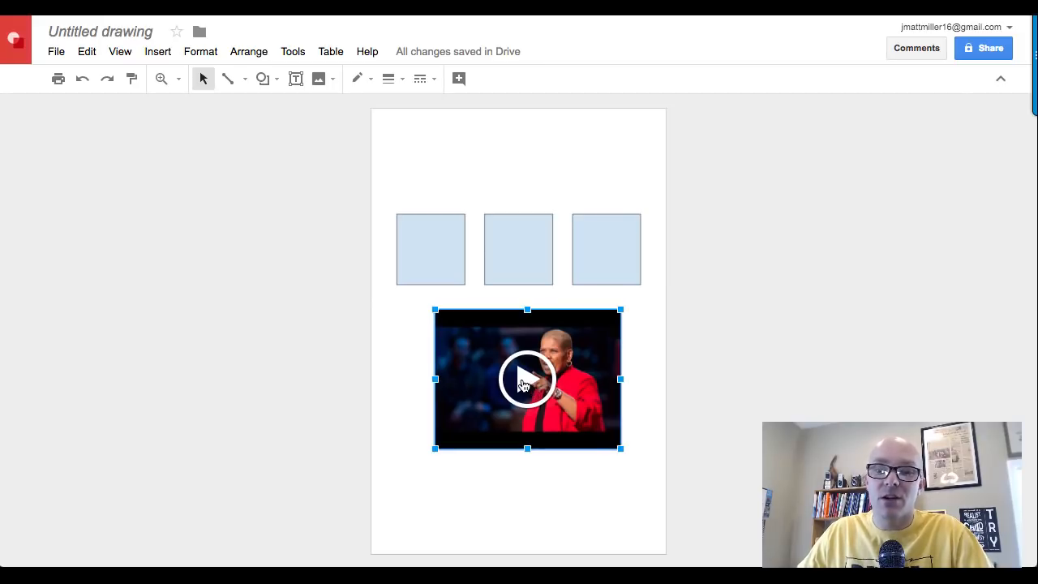
left_click(522, 379)
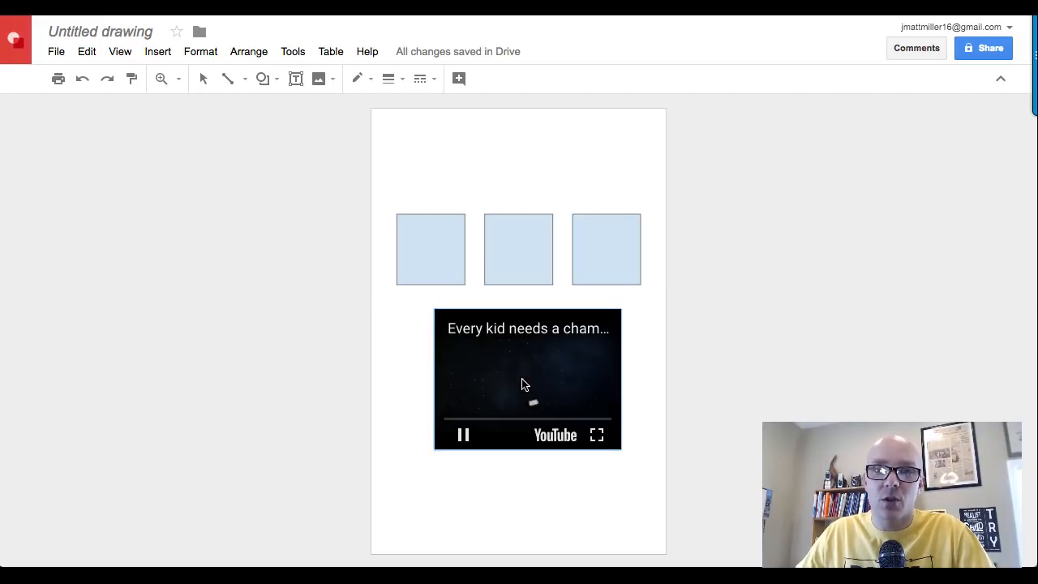
left_click(466, 438)
left_click(662, 347)
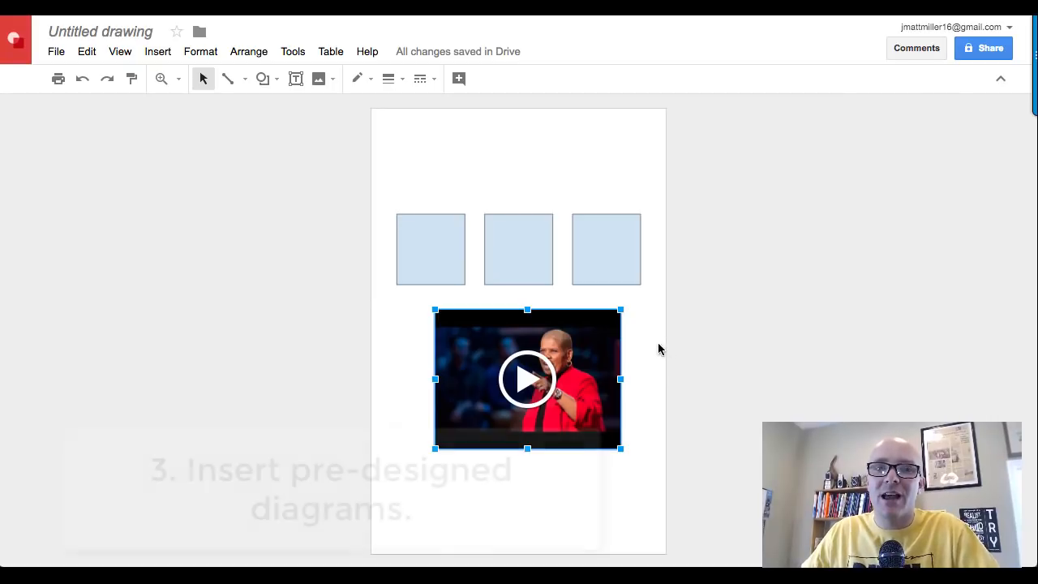
left_click(346, 165)
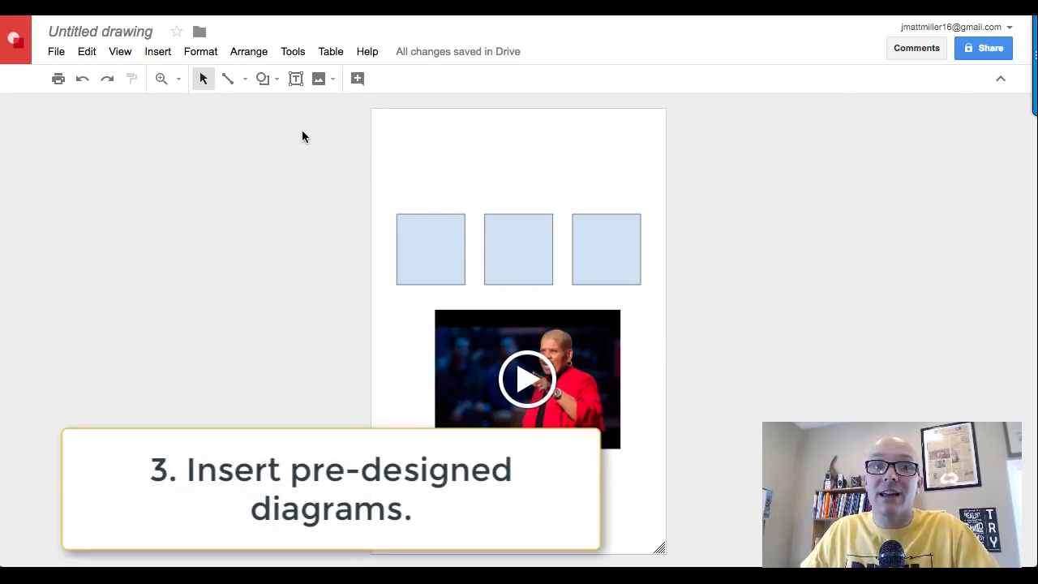
Open the pre-designed diagrams, look through the diagram categories and choose Grid
left_click(167, 52)
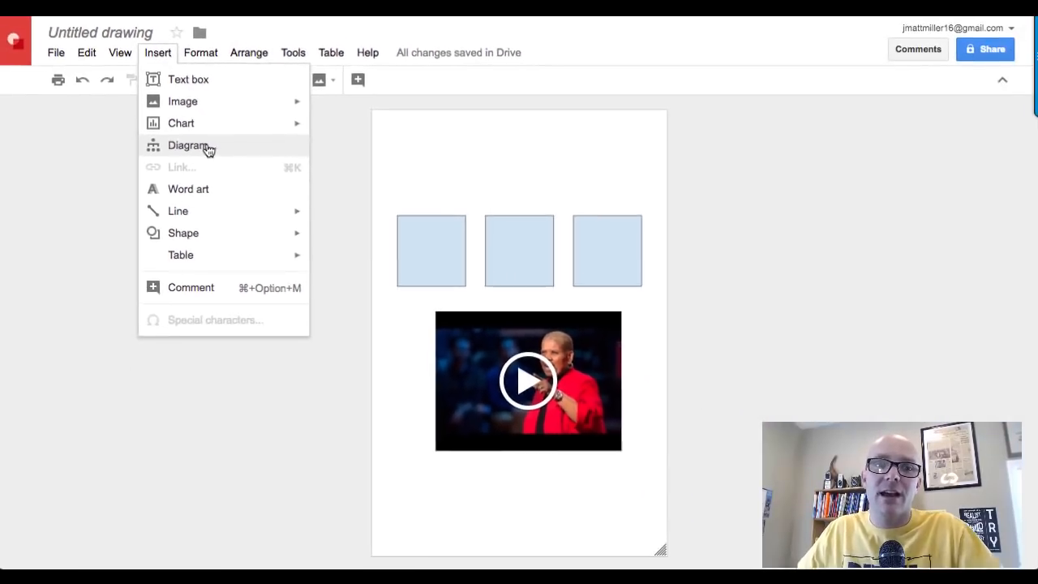
left_click(228, 222)
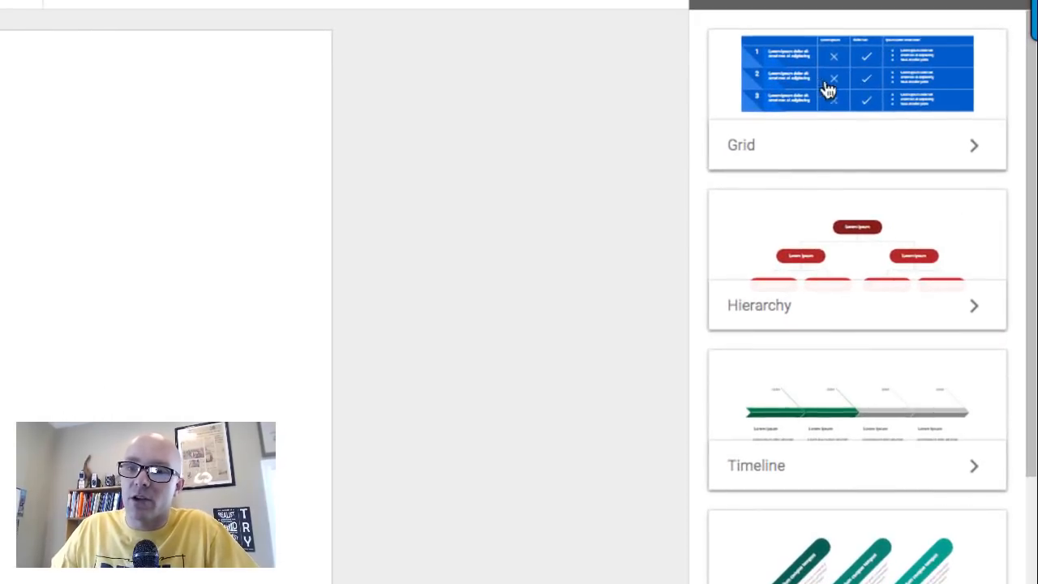
scroll(835, 292, "down", 3)
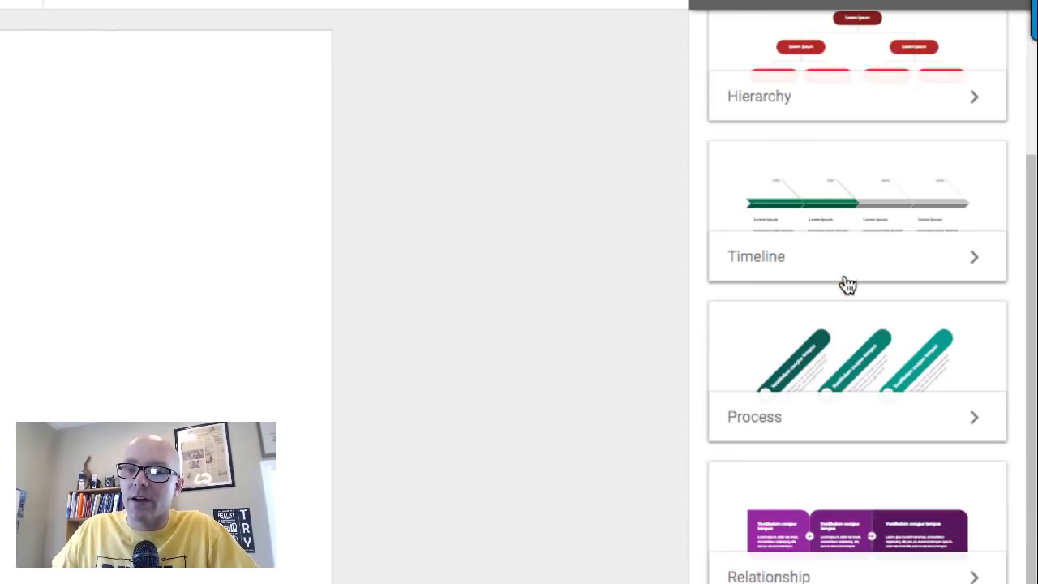
scroll(827, 248, "down", 1)
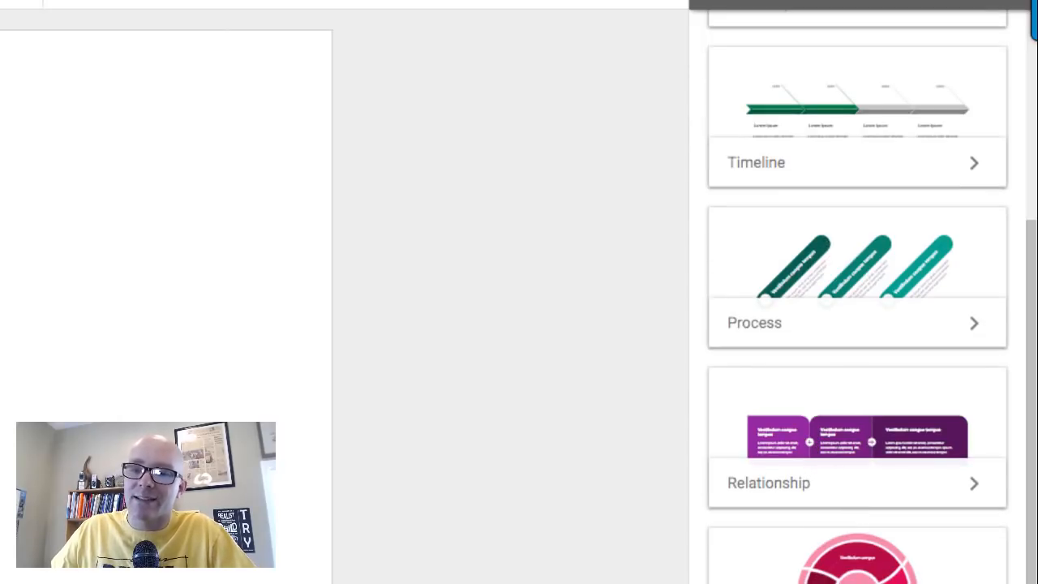
scroll(874, 554, "up", 4)
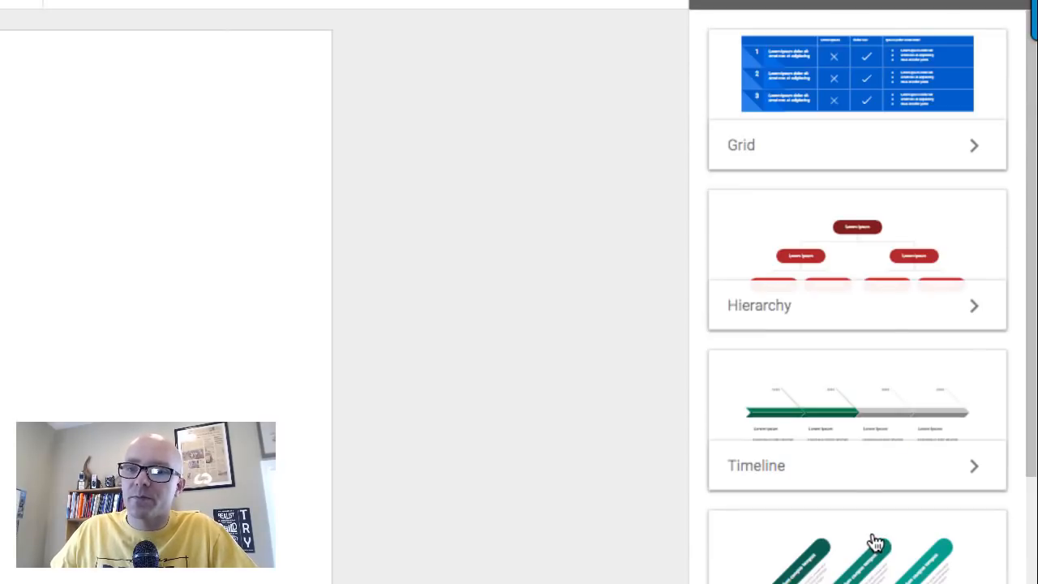
left_click(904, 153)
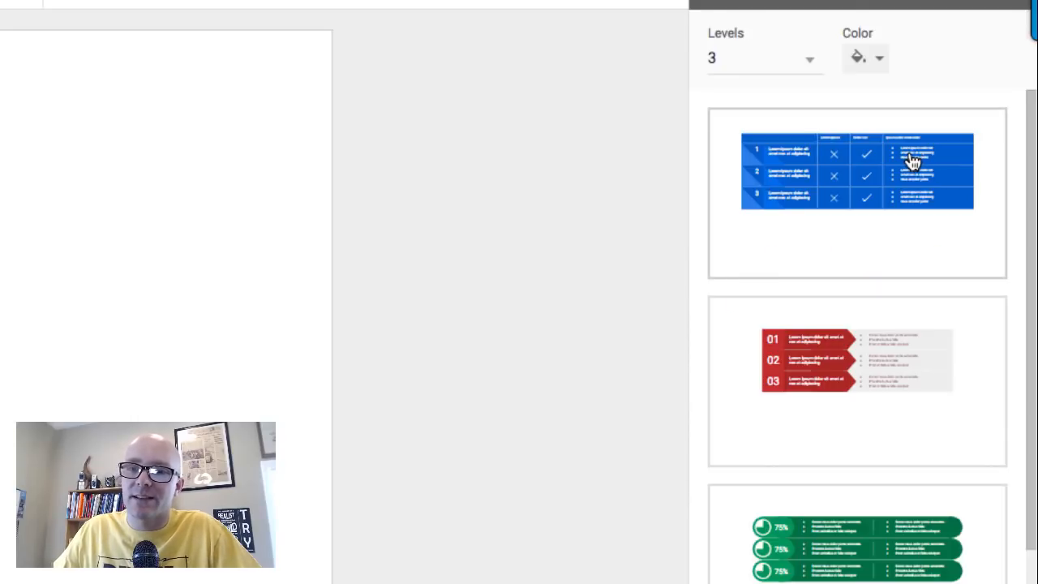
Look through the Grid templates and set their color to red
scroll(891, 251, "down", 3)
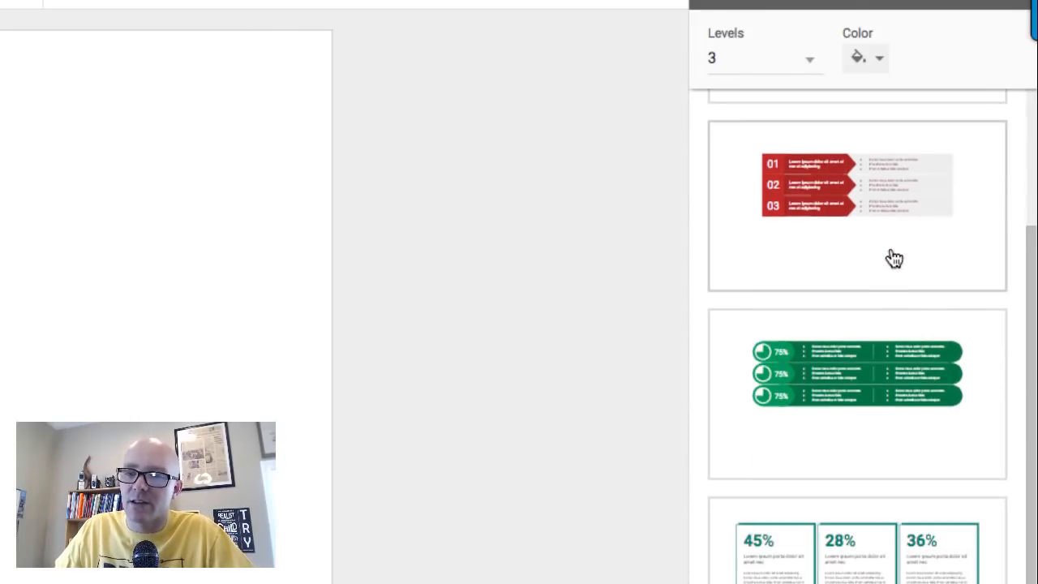
scroll(872, 365, "up", 3)
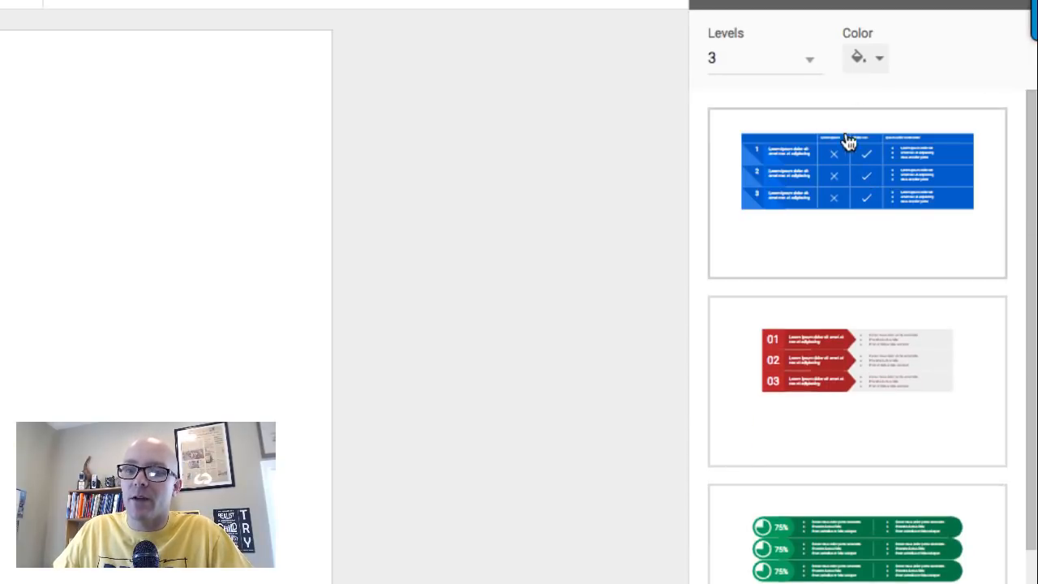
left_click(878, 67)
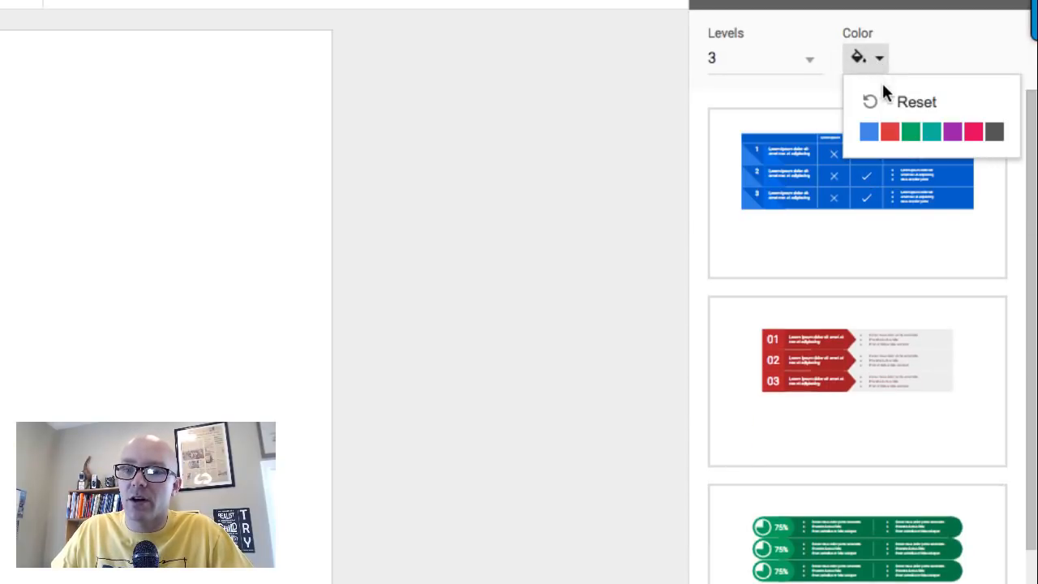
left_click(889, 132)
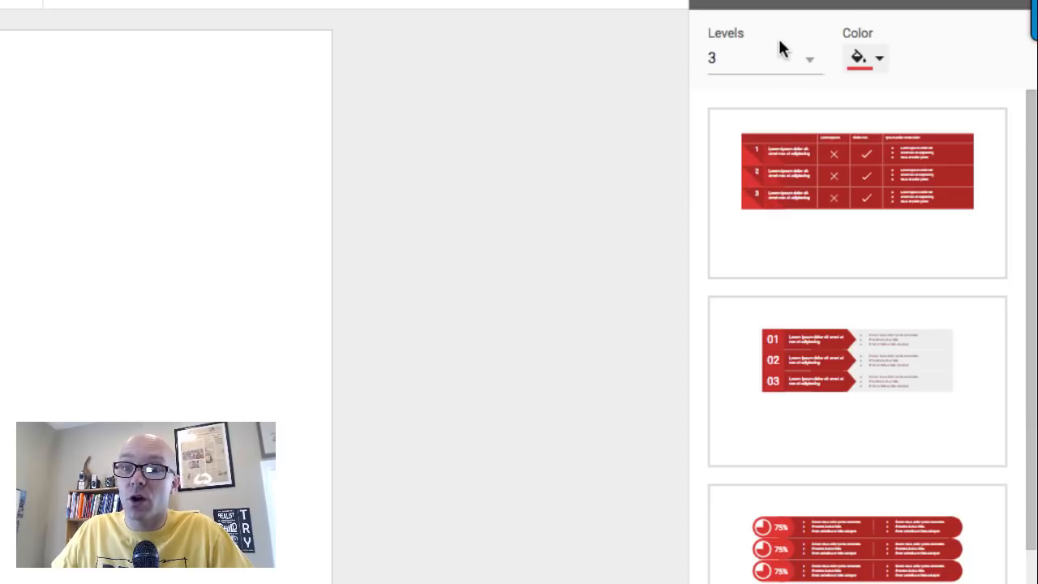
Try the Grid templates with 5 levels and return them to 3 levels
left_click(783, 68)
left_click(747, 165)
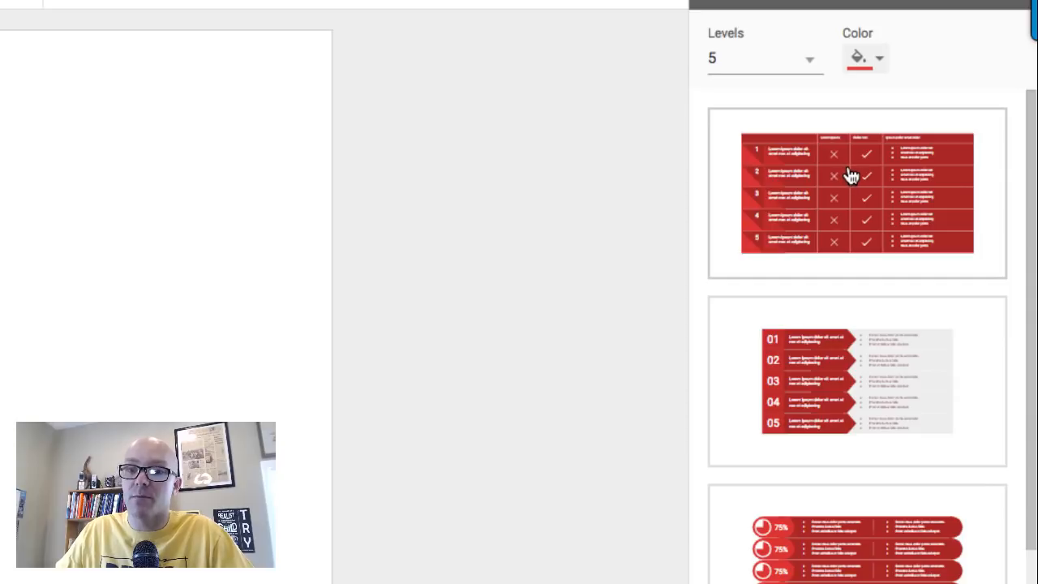
left_click(801, 63)
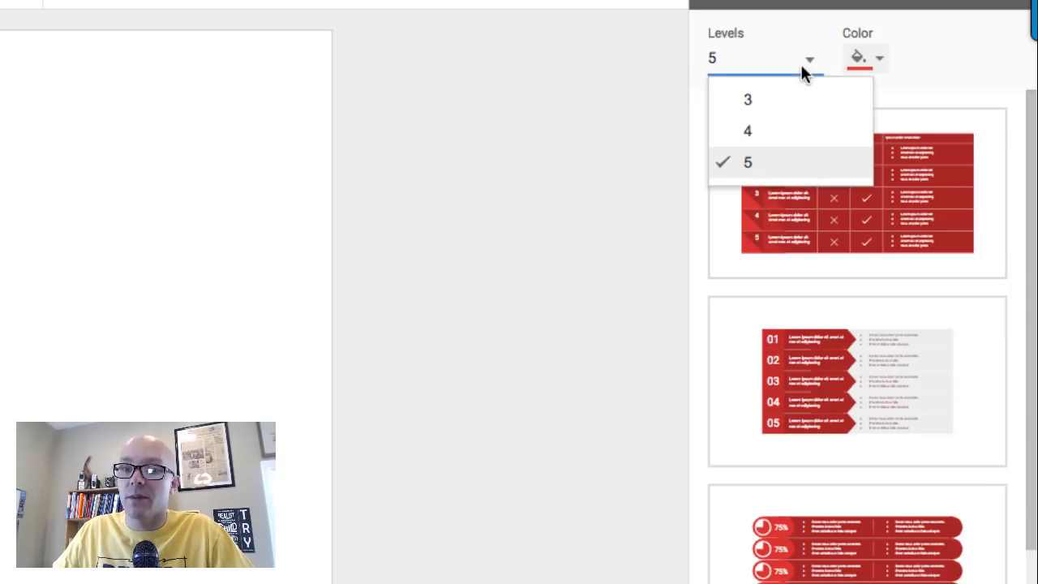
left_click(779, 102)
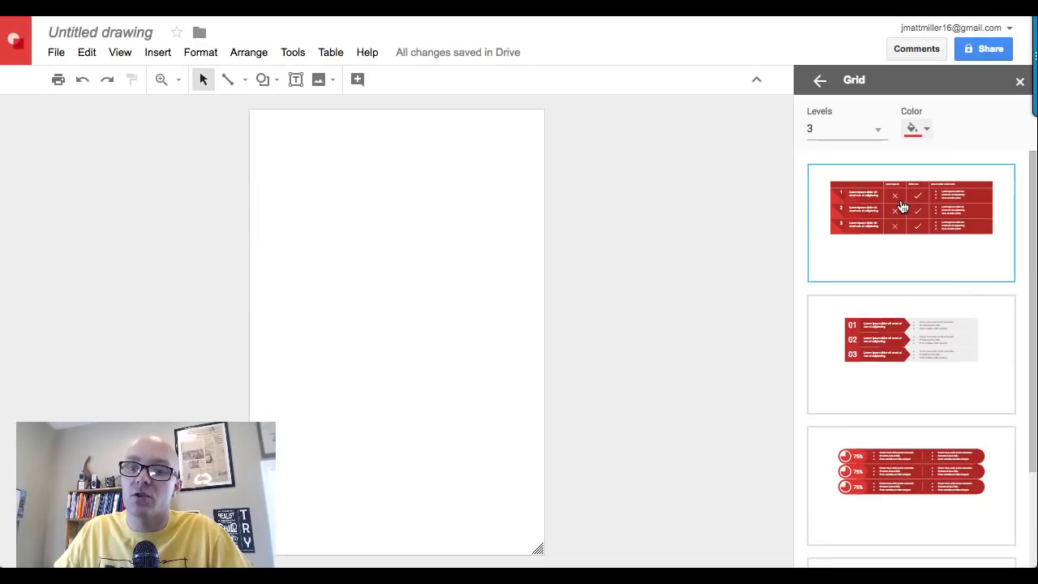
Insert the red 3-level table-style Grid diagram, select all its parts and move it to the upper part of the page at the left edge
left_click(845, 171)
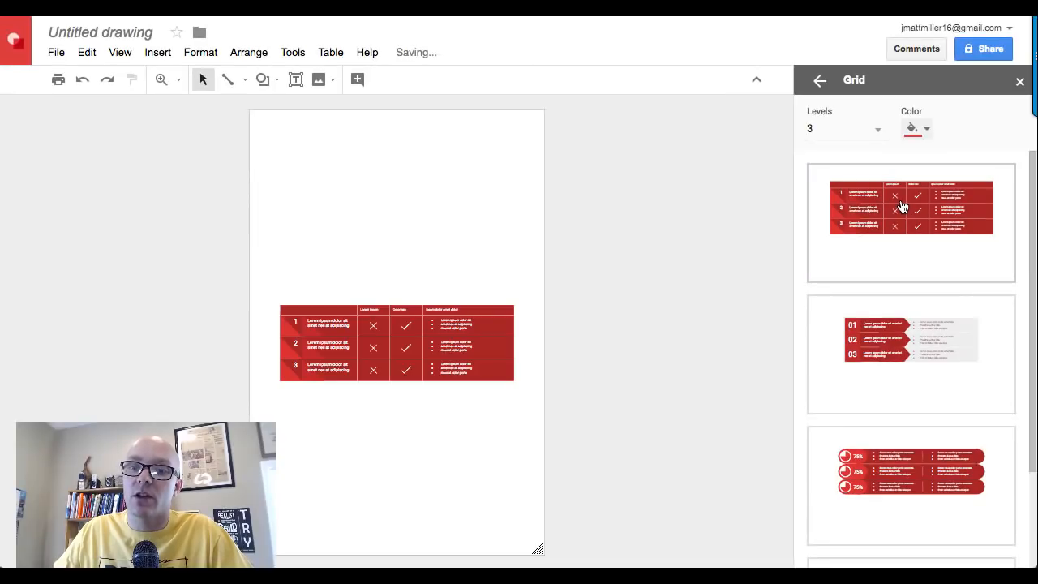
left_click_drag(510, 422, 367, 255)
left_click_drag(435, 344, 549, 301)
Enlarge the table-style diagram to the full page width and undo the enlargement
left_click(494, 259)
left_click(484, 232)
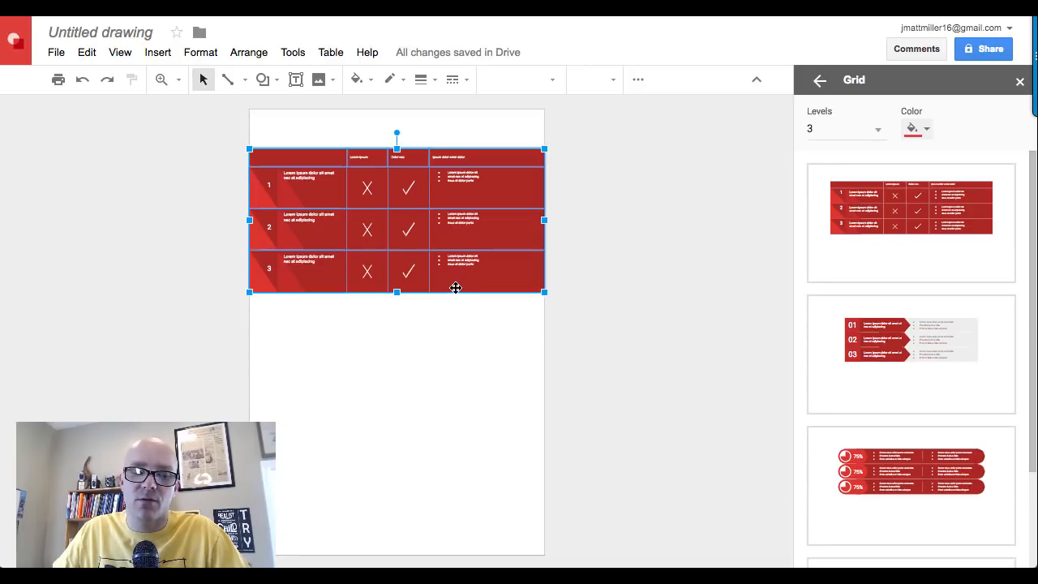
key("ctrl+z")
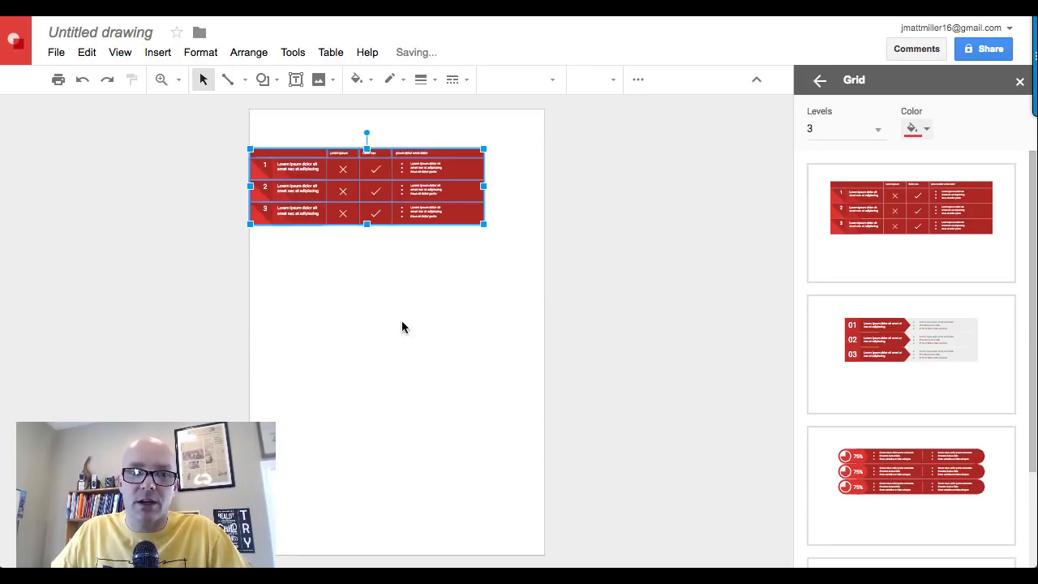
Deselect the diagram and narrow the page by its corner so that its width matches the diagram's width
left_click(456, 362)
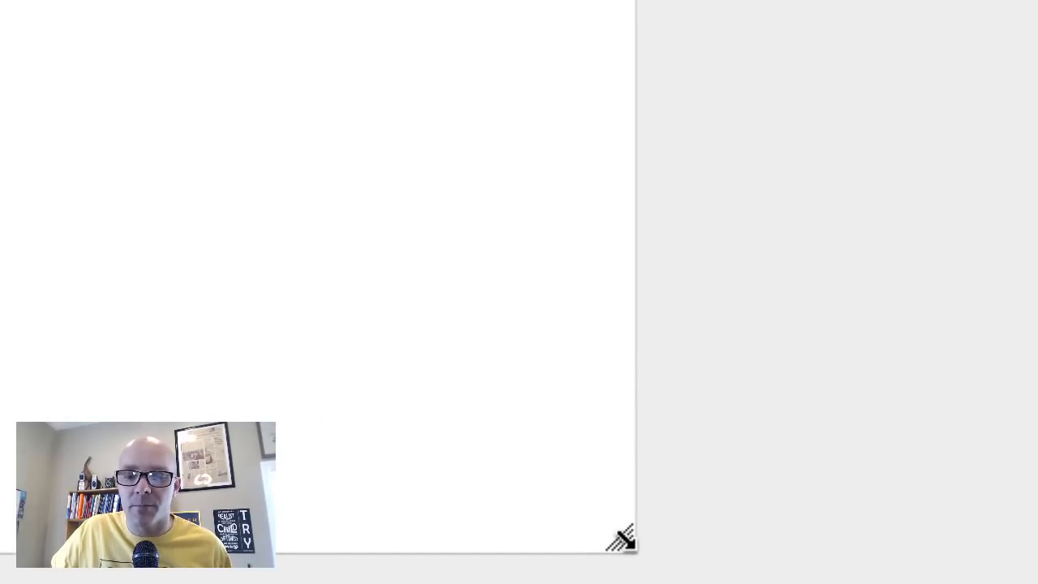
left_click_drag(621, 540, 489, 524)
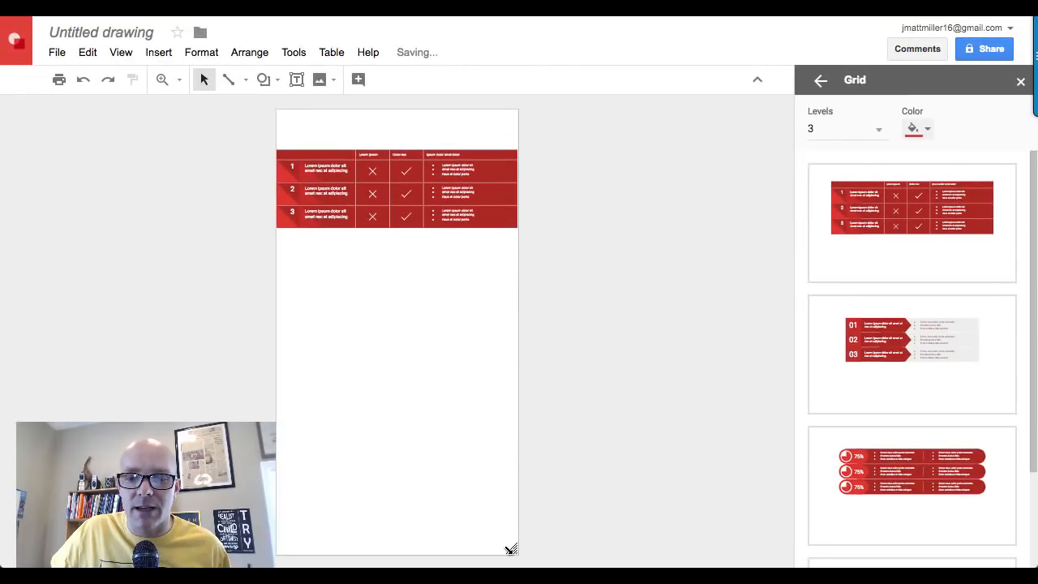
left_click_drag(512, 548, 520, 555)
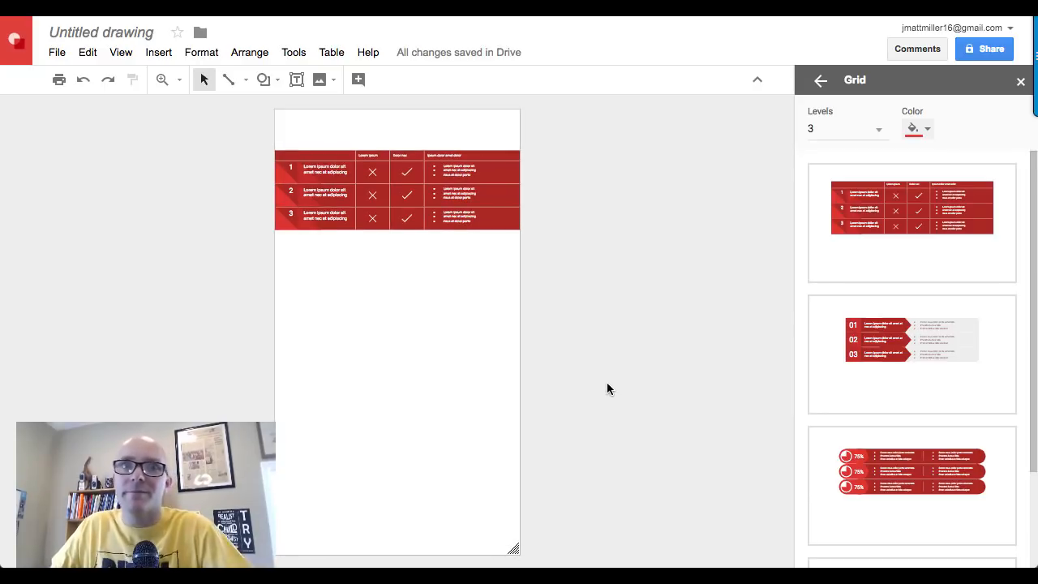
Insert the 3-level Grid diagram with numbered arrow rows and undo the move of its middle row
left_click(928, 356)
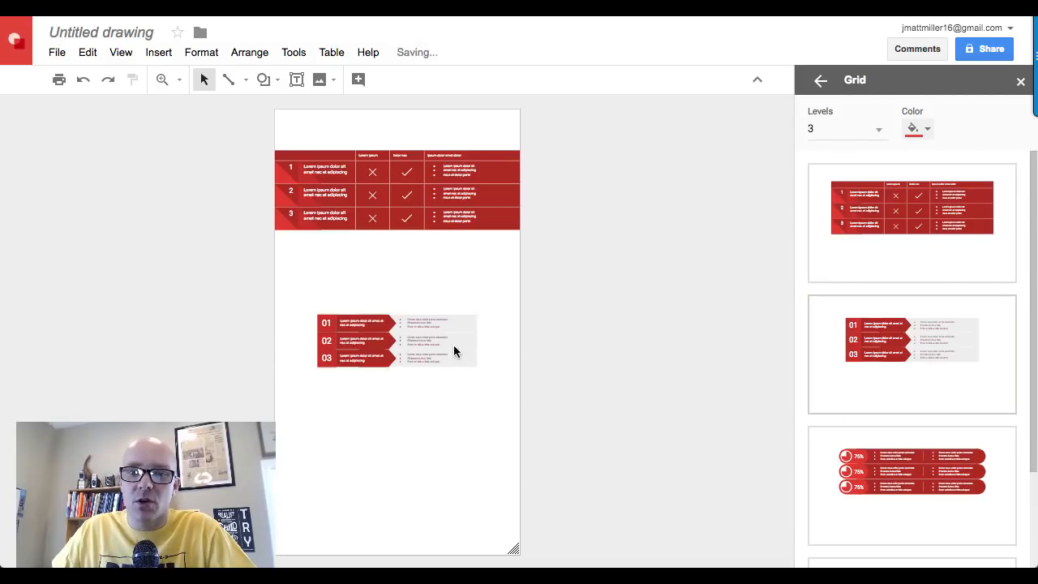
left_click_drag(464, 343, 446, 299)
key("super+z")
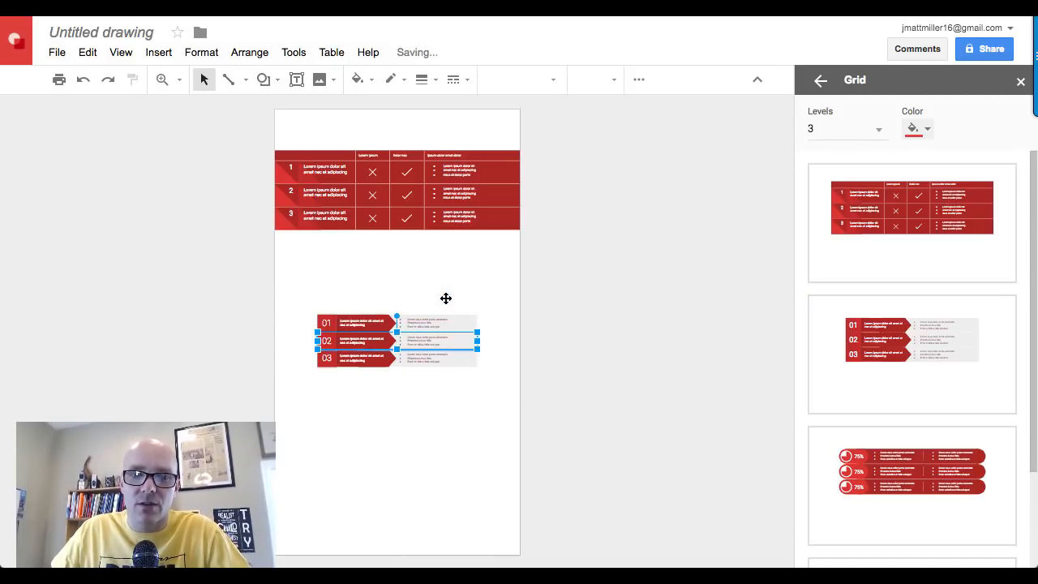
Select all three arrow rows, place them directly beneath the first diagram, stretch them to the full page width and deselect them
left_click(461, 323)
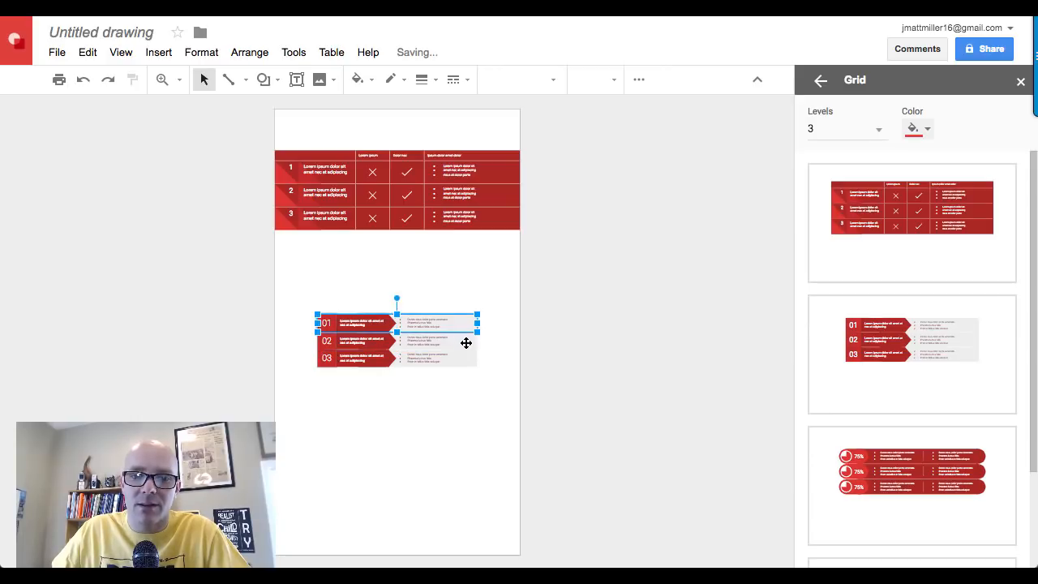
left_click(467, 342)
left_click(468, 356)
left_click_drag(501, 409, 338, 299)
left_click_drag(453, 361, 552, 325)
left_click(636, 294)
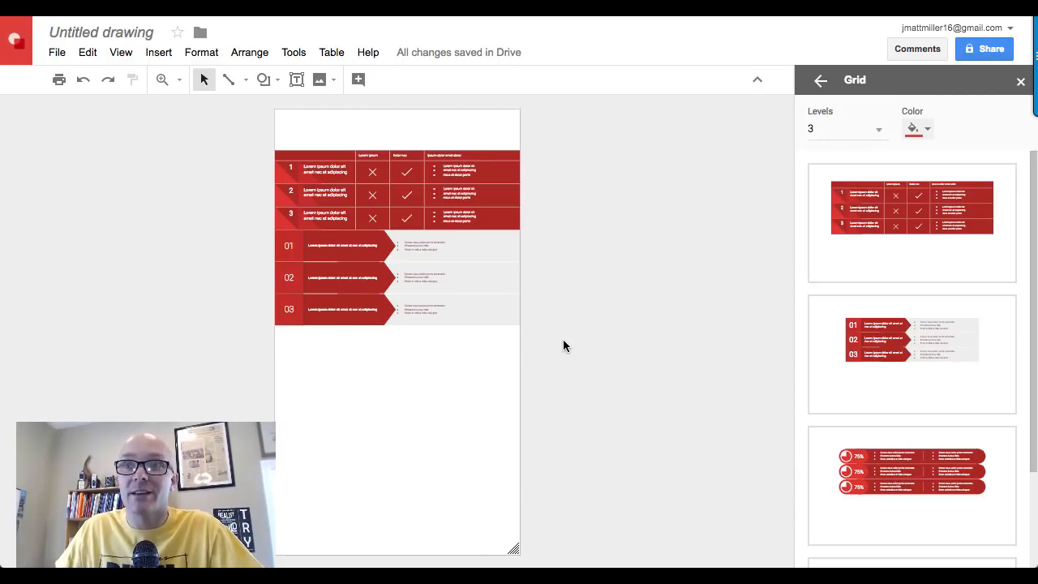
Delete both diagrams from the page and close the diagram gallery
key("ctrl+a")
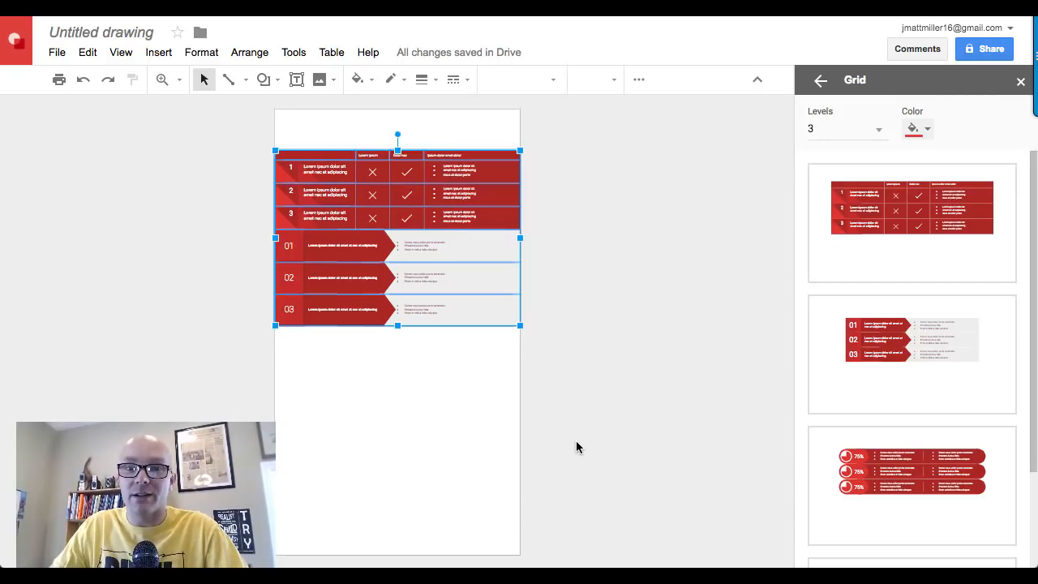
key("Delete")
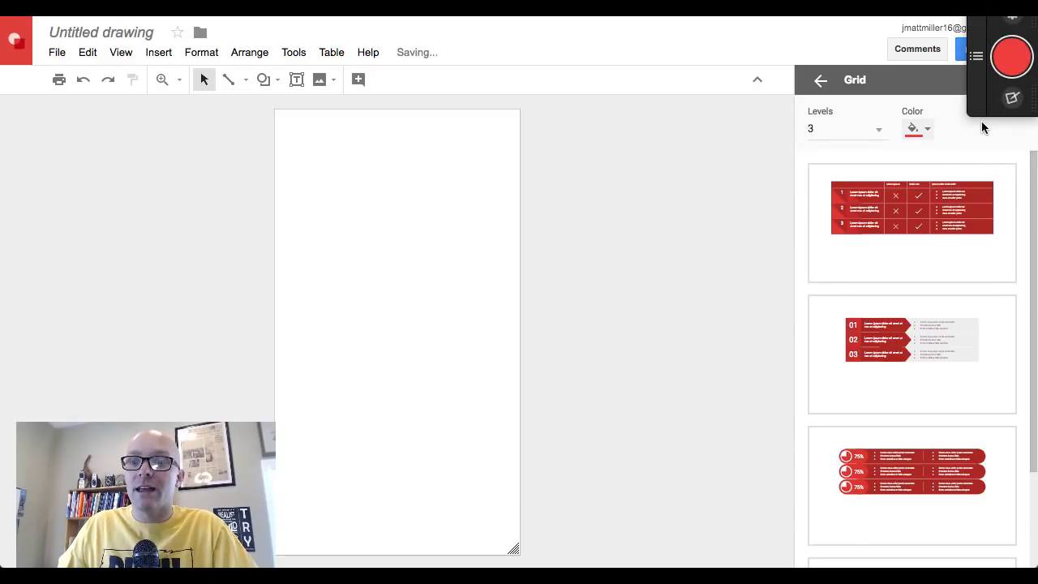
mouse_move(1034, 83)
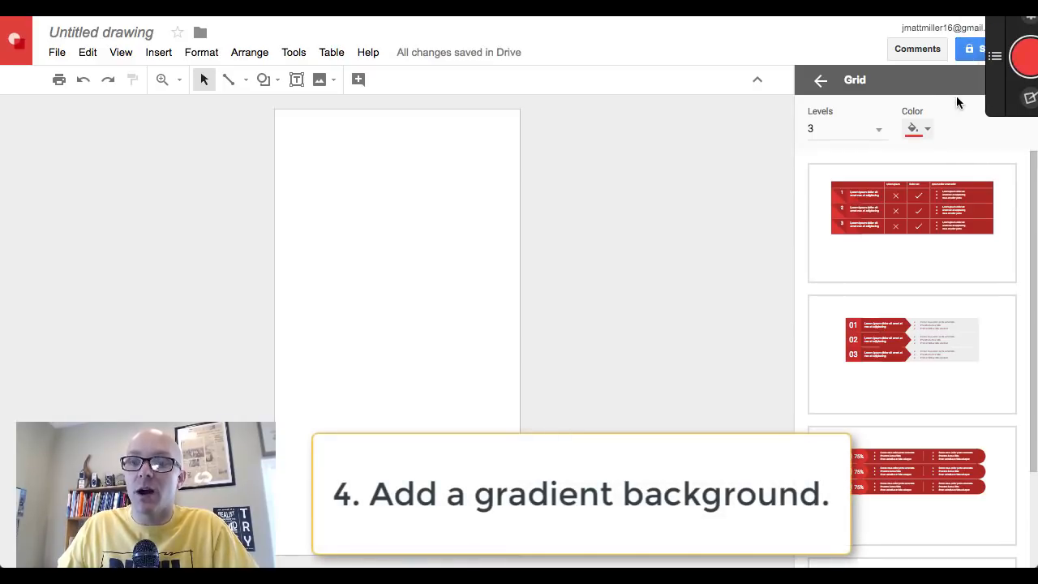
left_click(1020, 84)
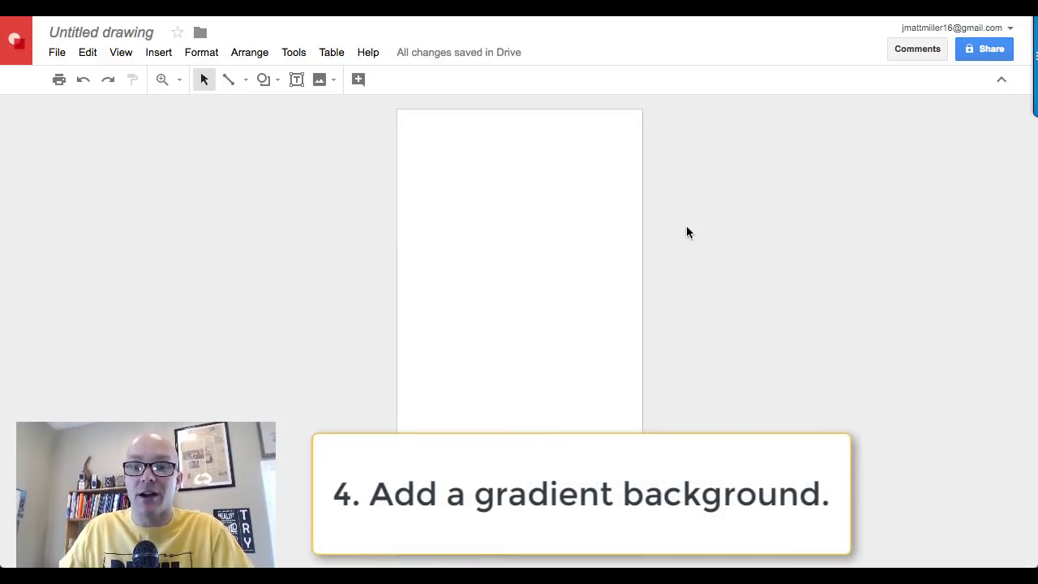
Set the page background to the dark blue radial gradient
right_click(438, 185)
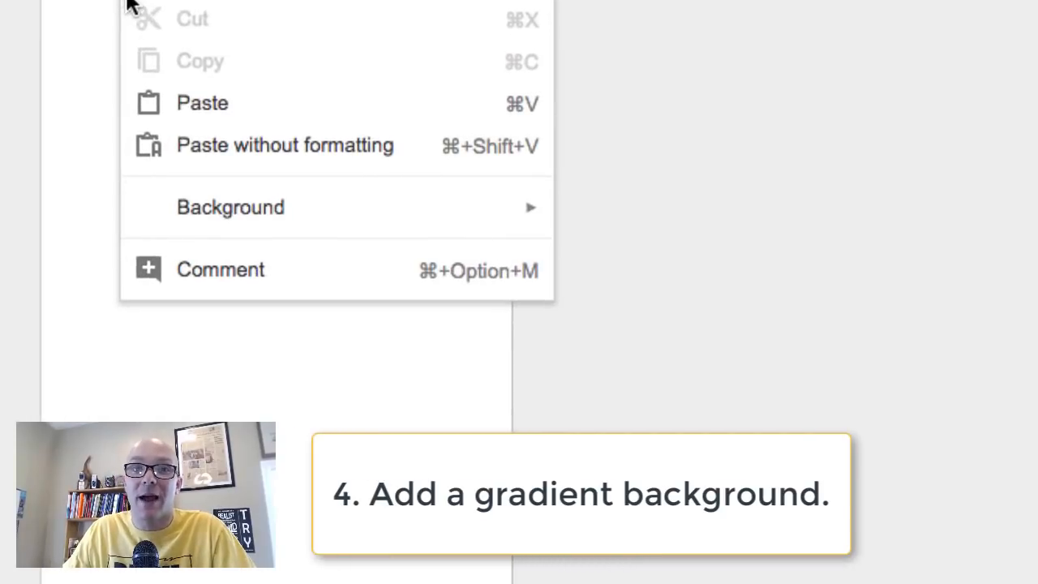
mouse_move(333, 219)
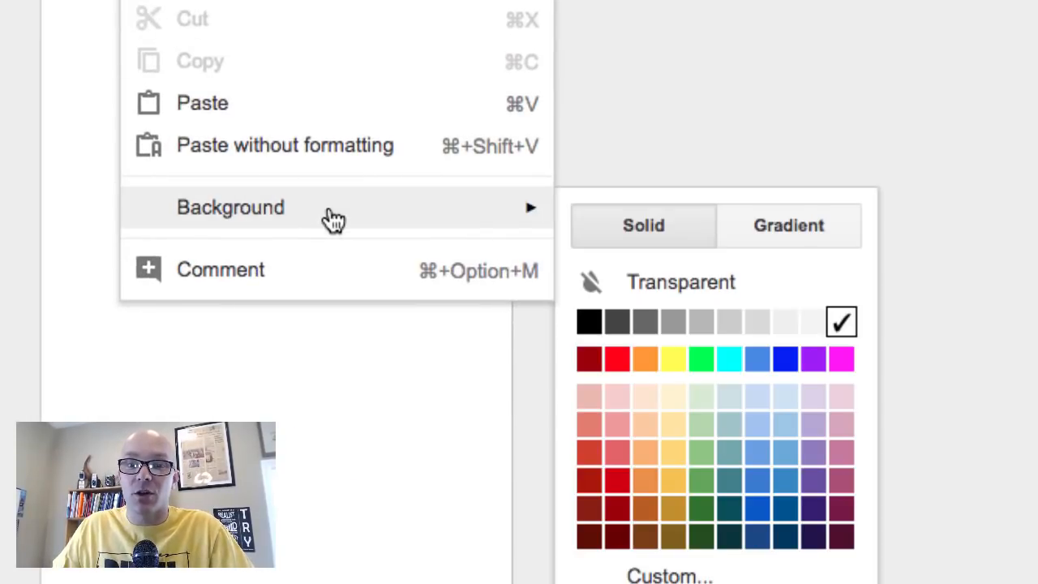
left_click(788, 230)
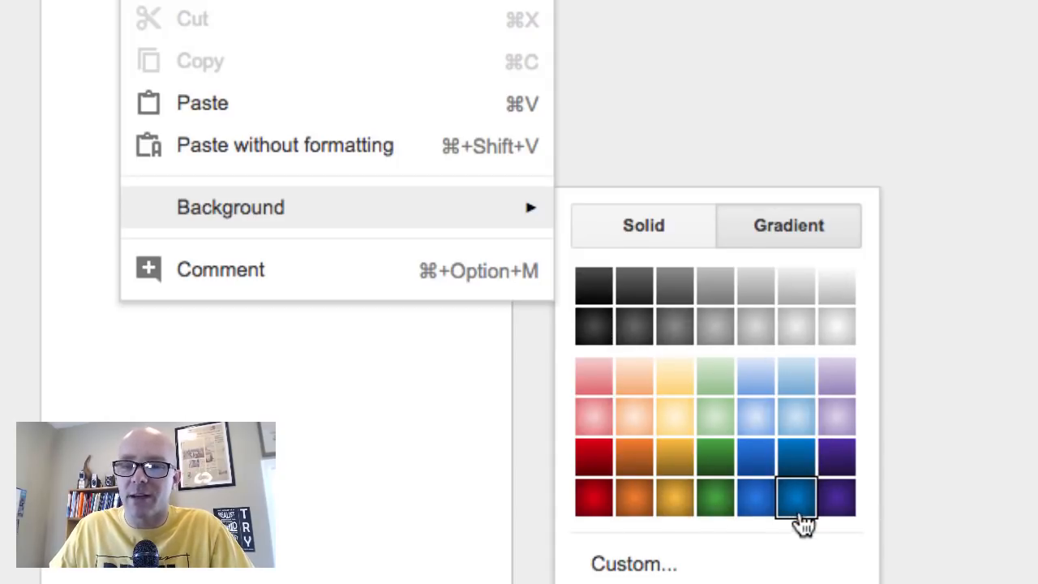
left_click(801, 504)
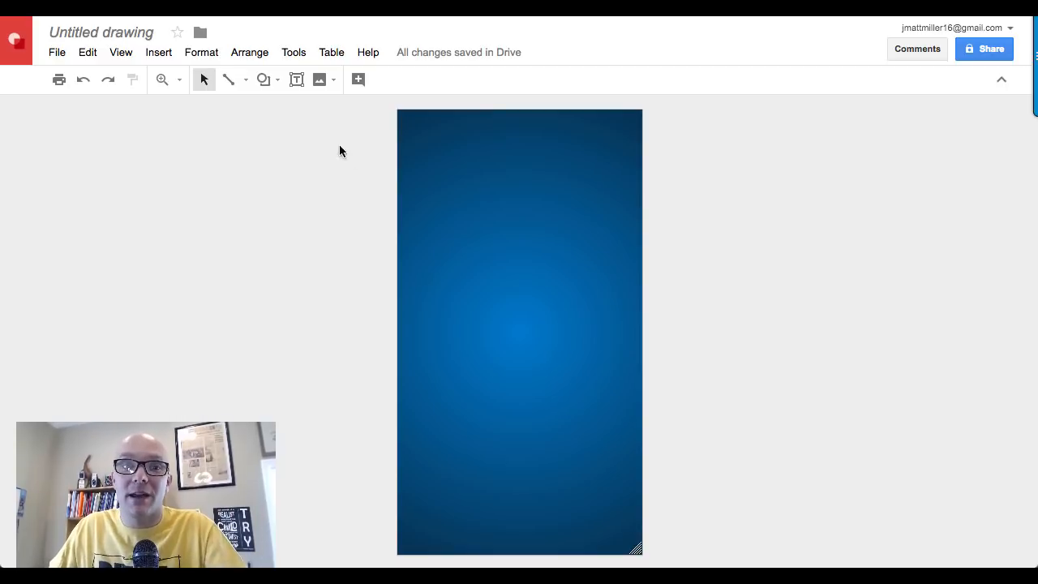
Insert word art reading "Impressive headline" and place it near the upper edge of the page
left_click(159, 52)
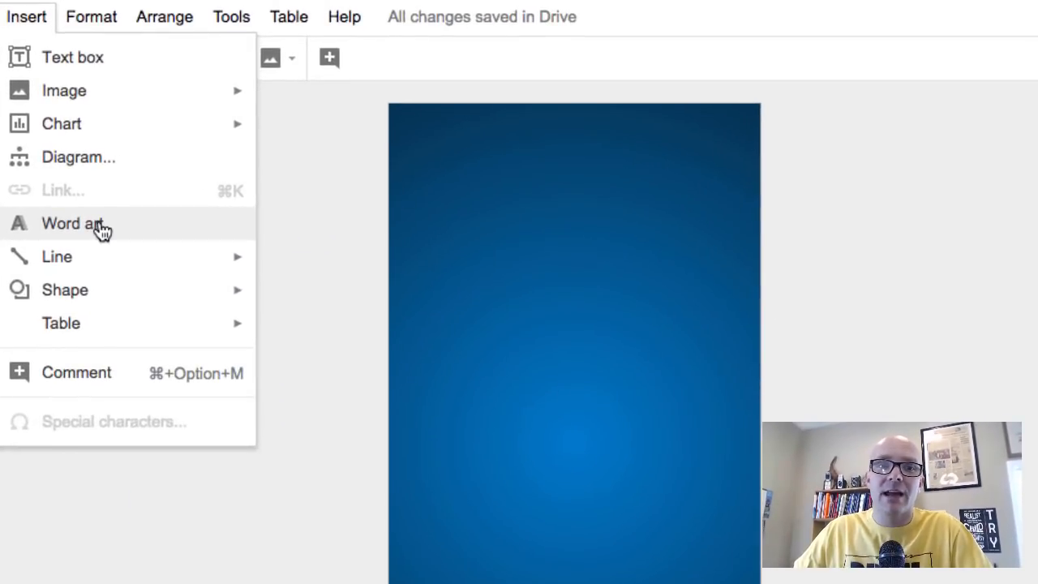
left_click(101, 228)
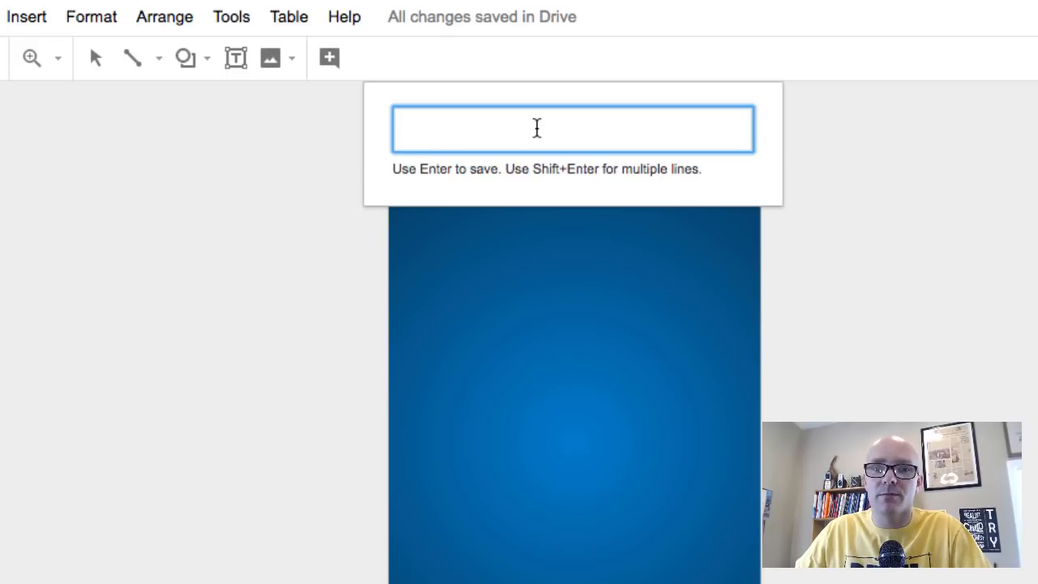
type("Impr")
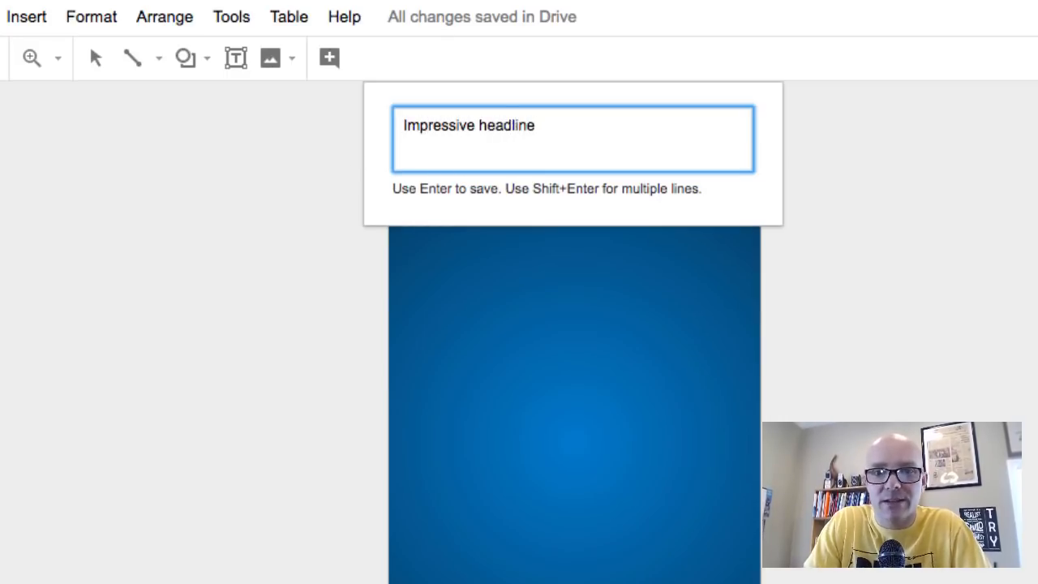
type("essive headline")
key("Return")
left_click_drag(681, 440, 665, 148)
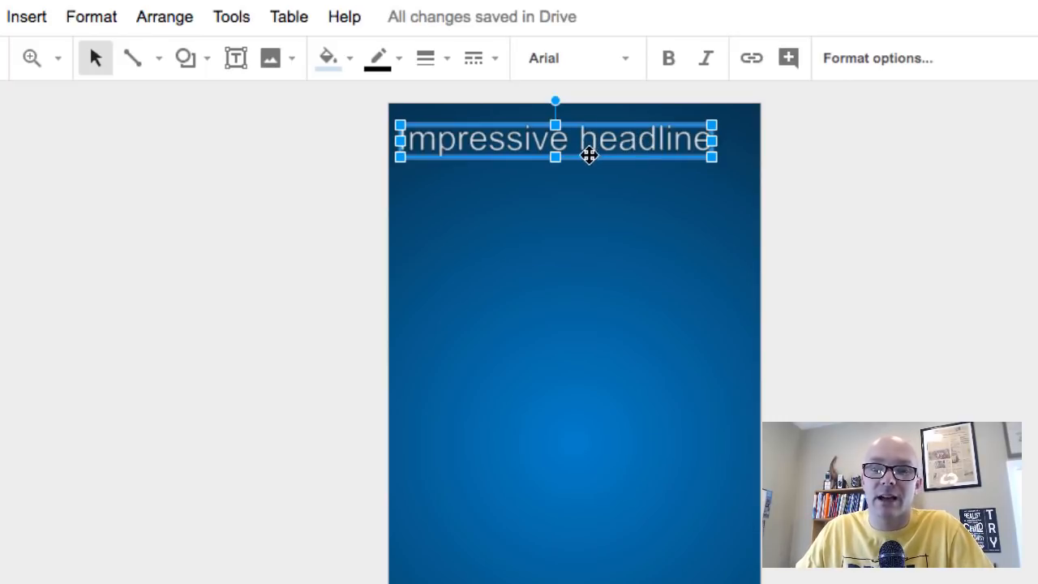
Try breaking the headline's word art text onto two lines after "Impressive" and restore it to a single line
double_click(608, 143)
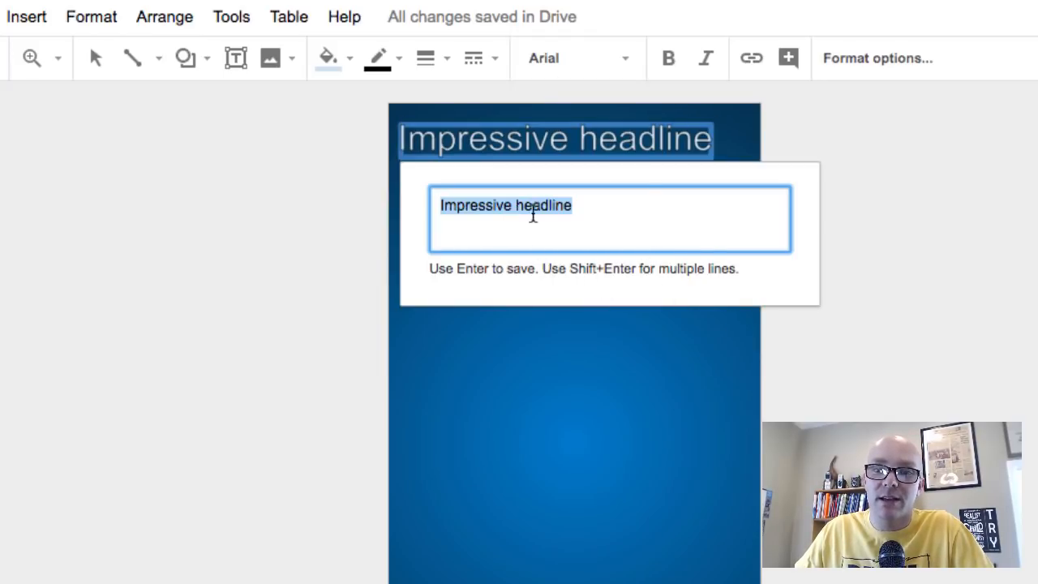
left_click(517, 206)
key("BackSpace")
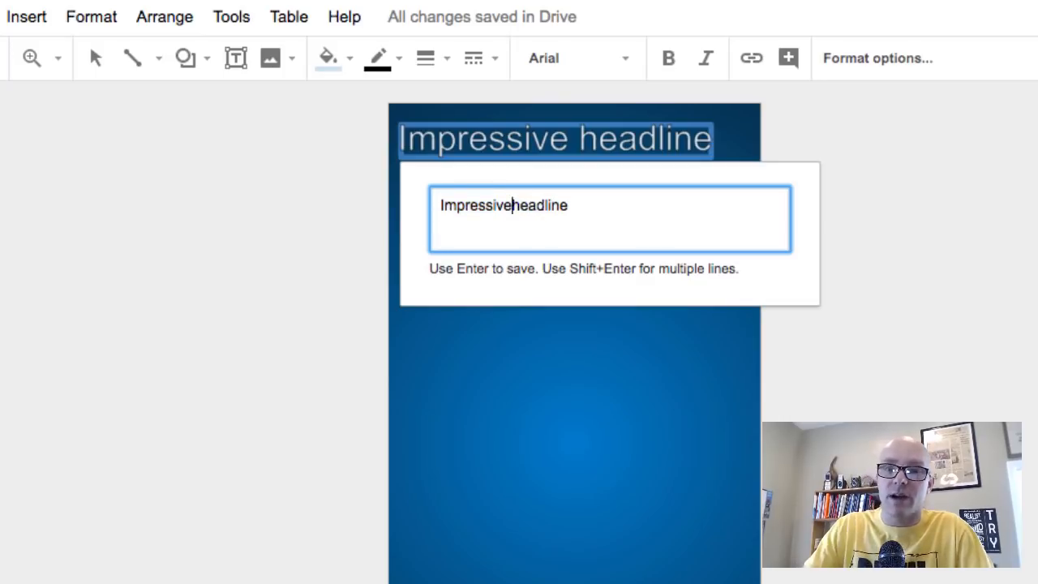
key("shift+Return")
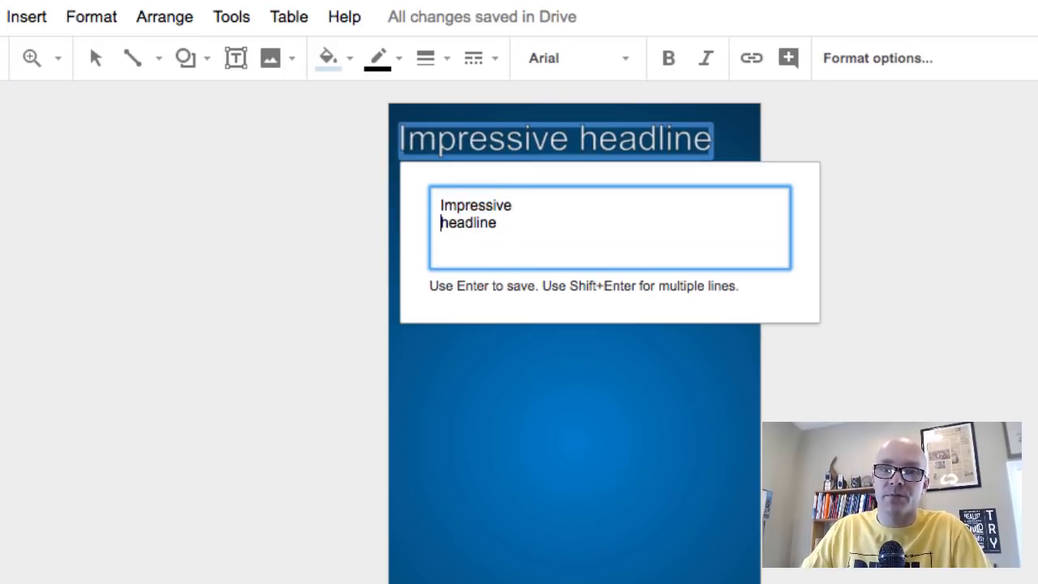
key("BackSpace")
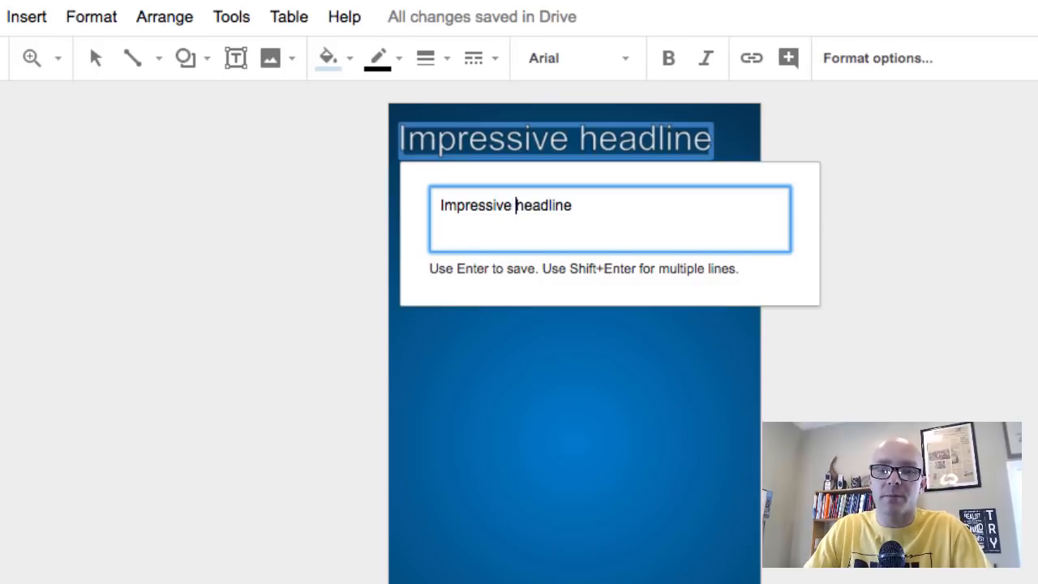
key("Return")
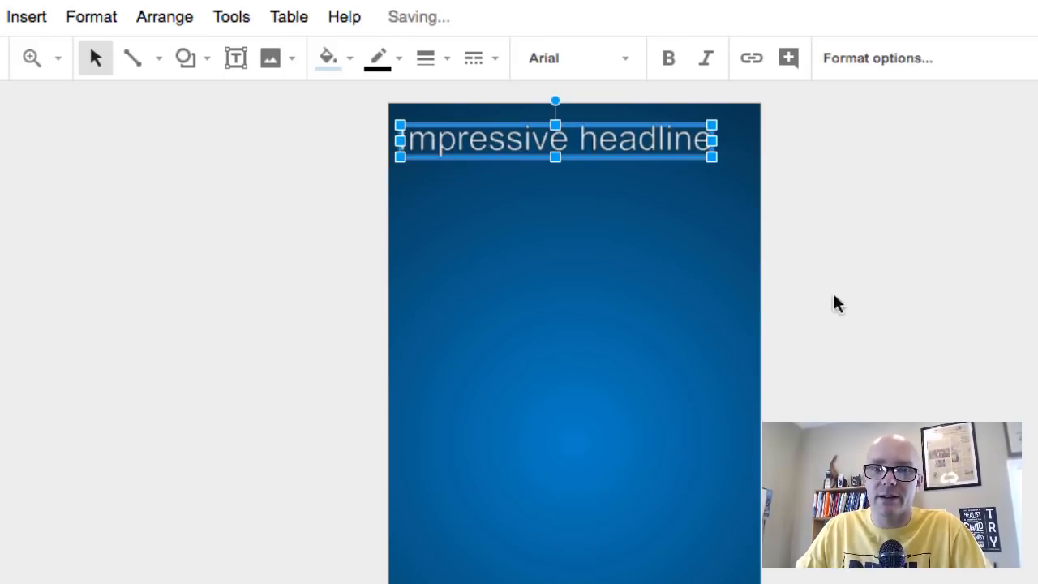
Change the headline's font to Luckiest Guy and center the word art across the page width
left_click(626, 60)
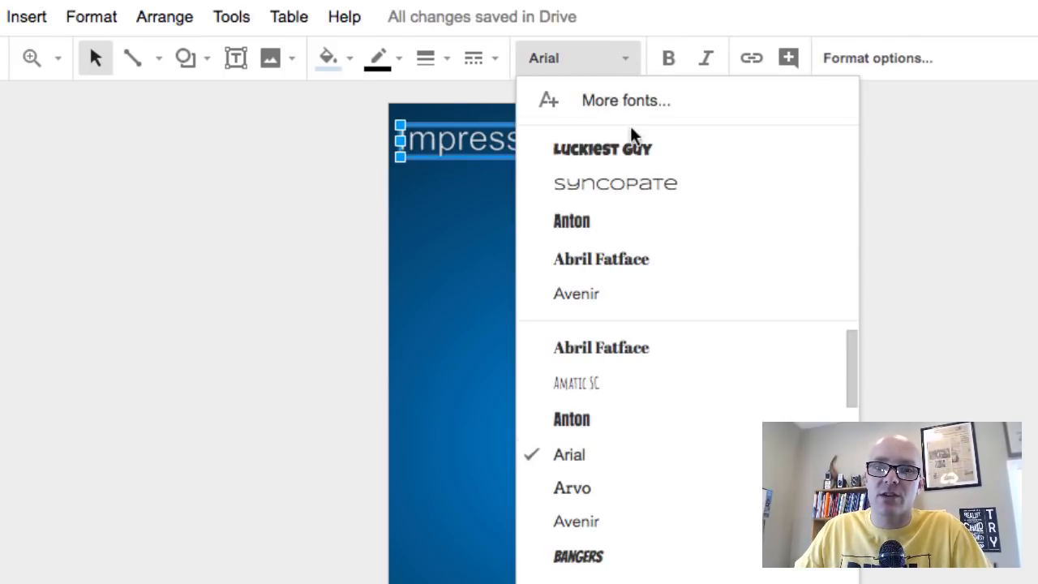
left_click(623, 163)
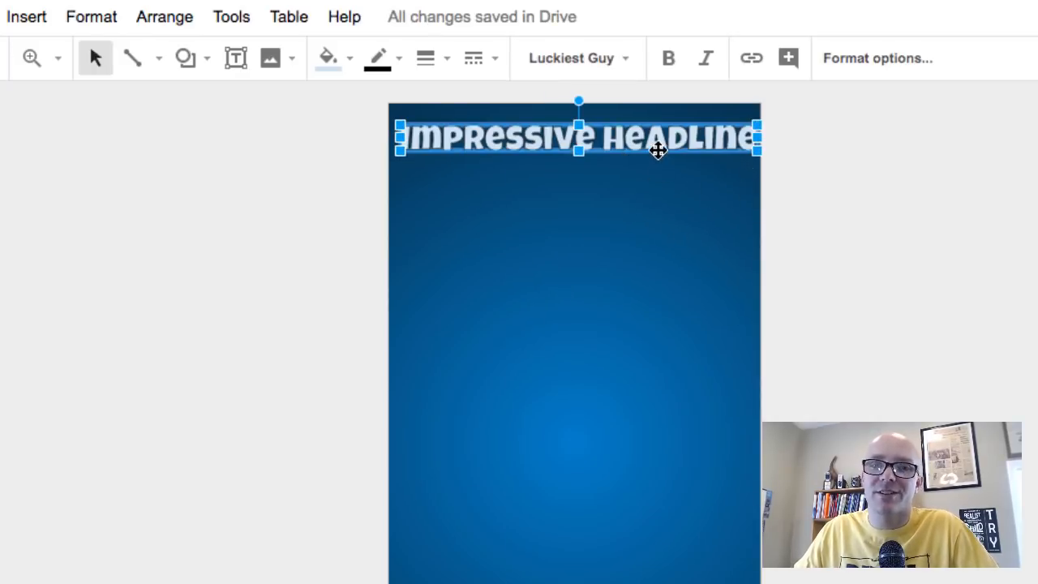
left_click_drag(654, 143, 656, 150)
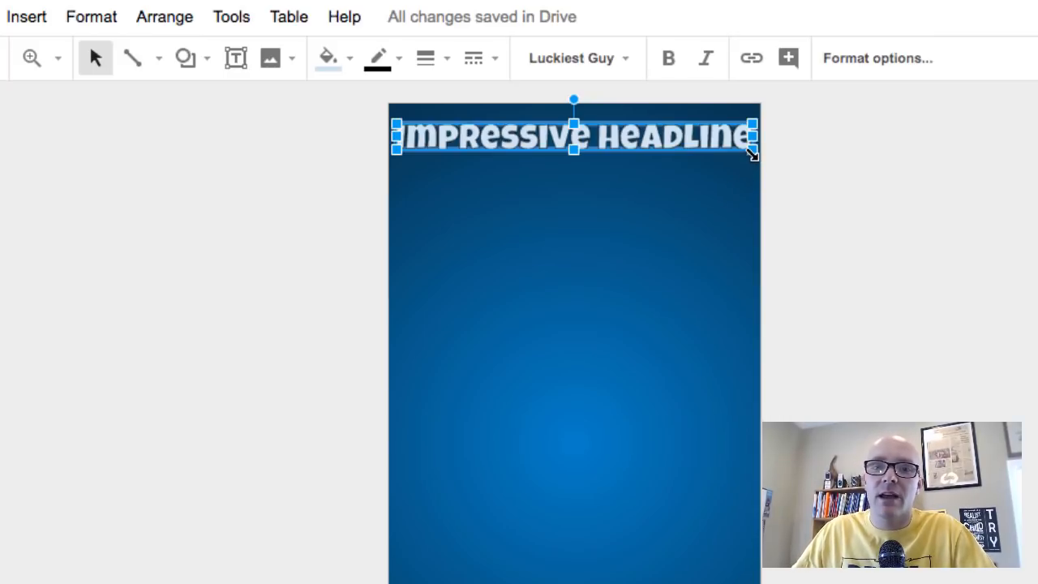
Stretch the headline to roughly twice its height, keeping it nearly as wide as the page, and deselect it
left_click_drag(752, 154, 751, 191)
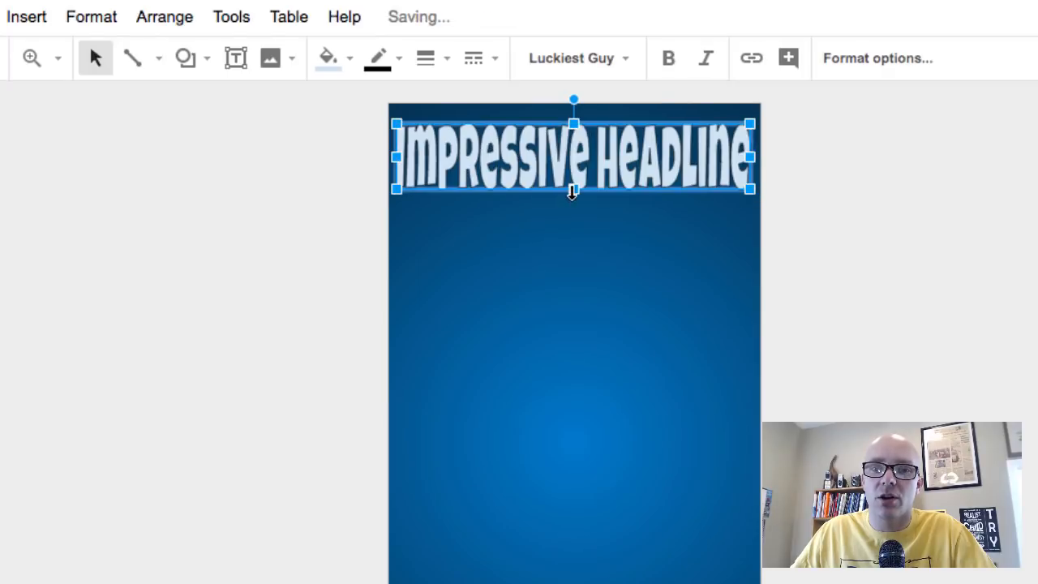
left_click_drag(574, 188, 572, 183)
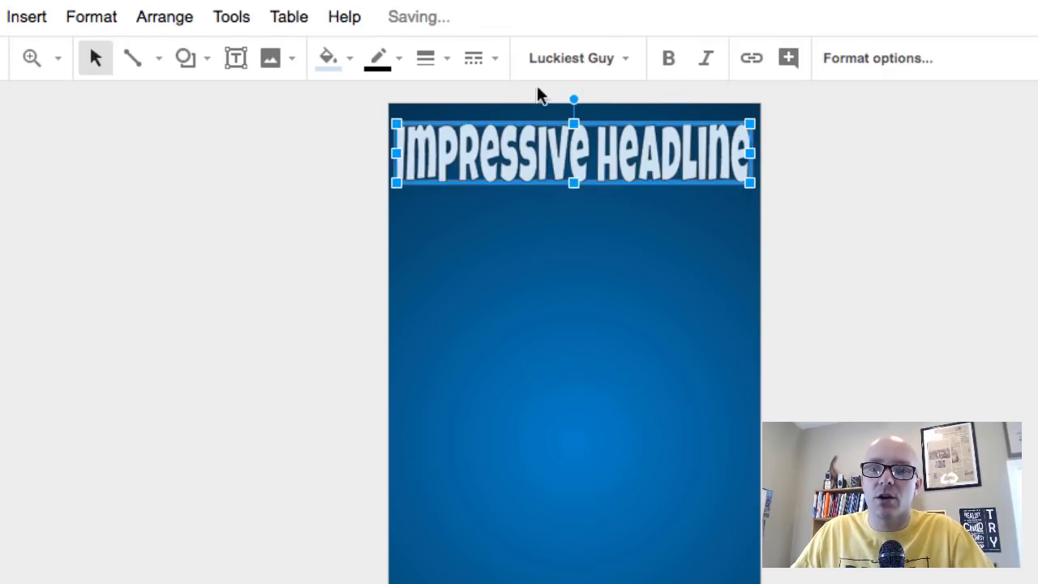
left_click(771, 271)
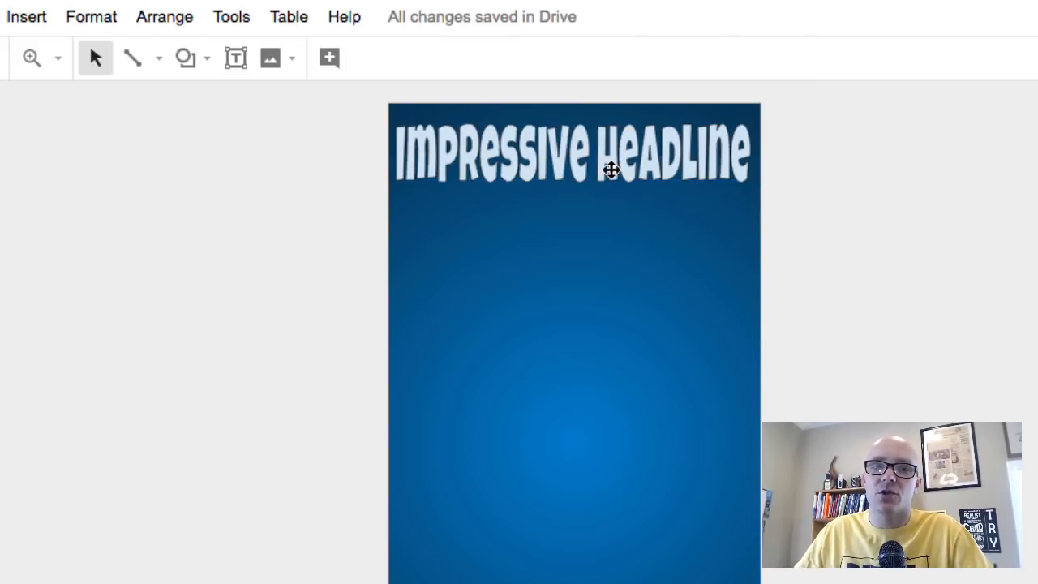
Set the fill color of the headline word art to white
left_click(611, 170)
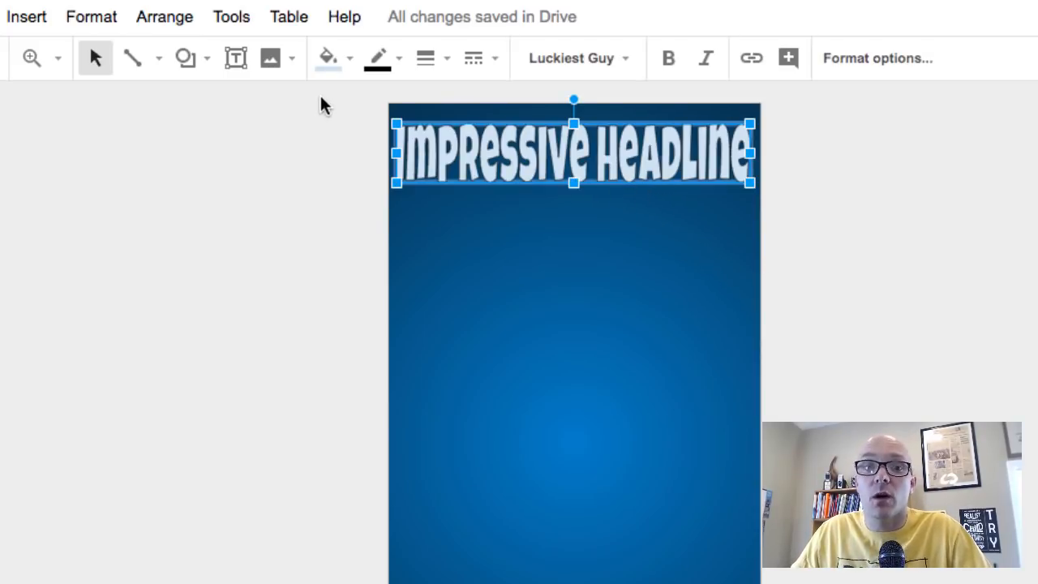
left_click(349, 65)
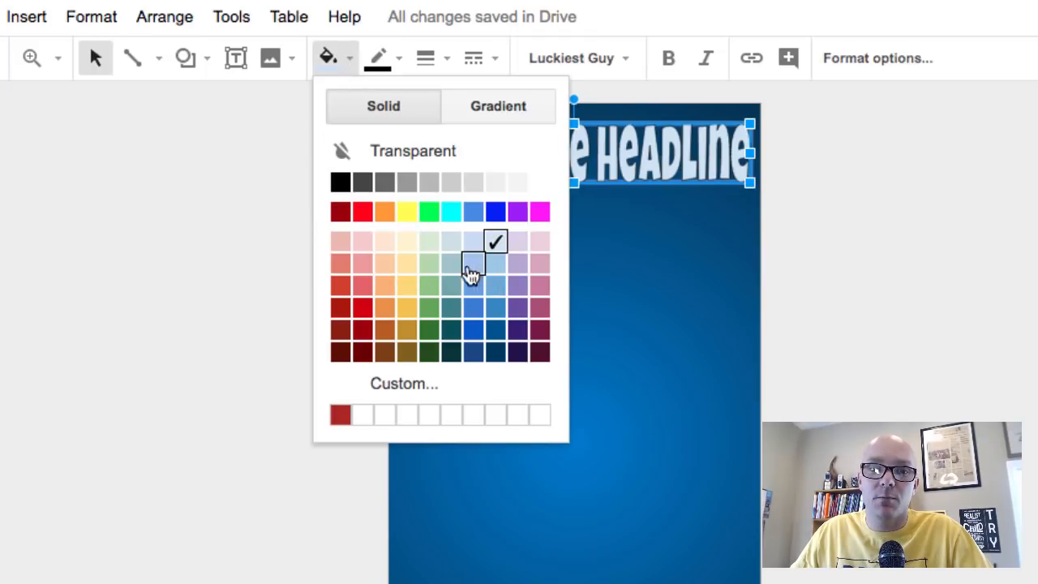
left_click(537, 187)
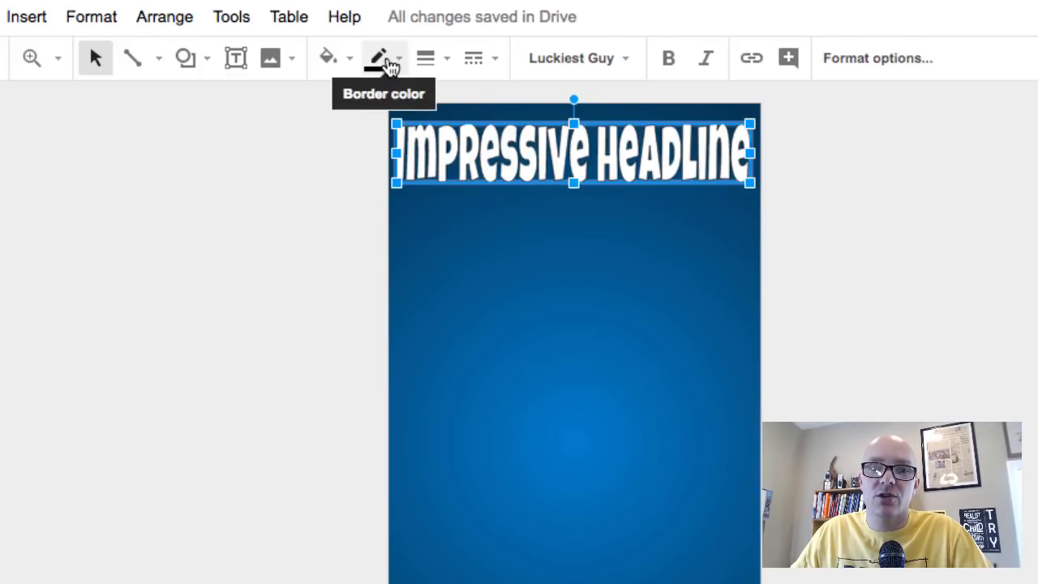
Set the fill color of the headline word art to black and deselect it
left_click(396, 71)
left_click(344, 67)
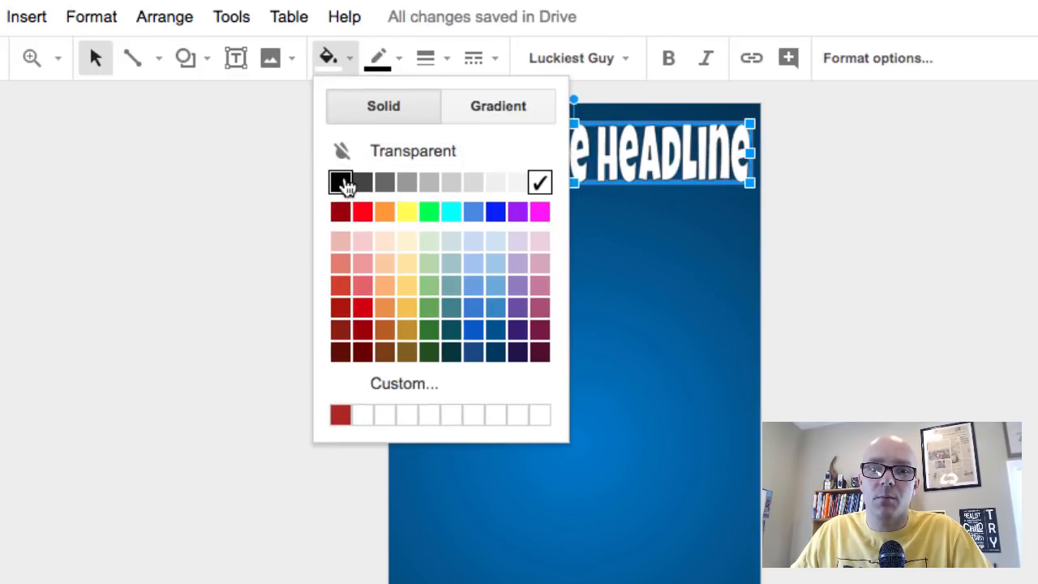
left_click(342, 181)
left_click(874, 296)
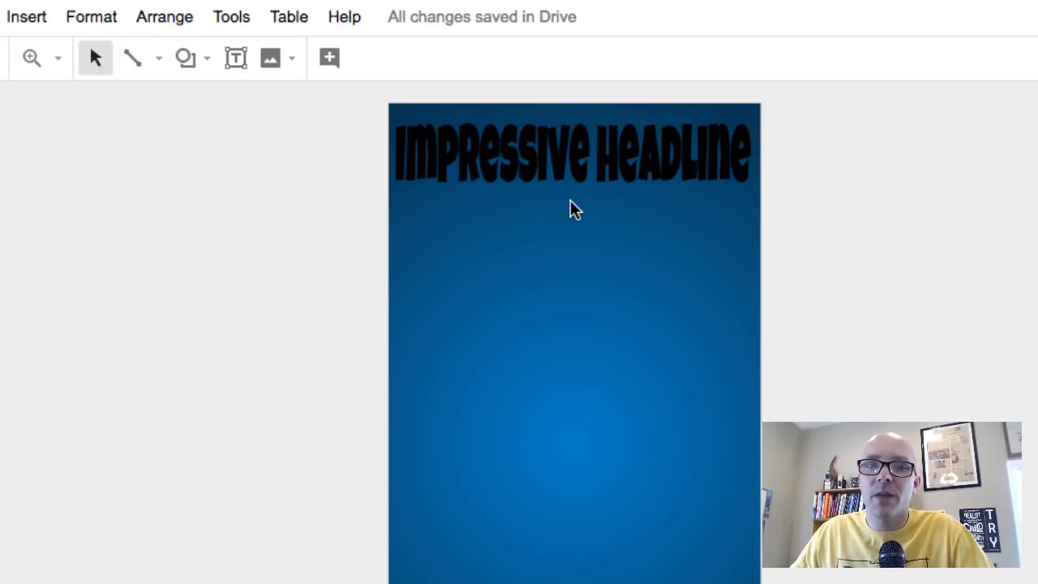
Set the headline's border color to white and deselect the word art
left_click(579, 167)
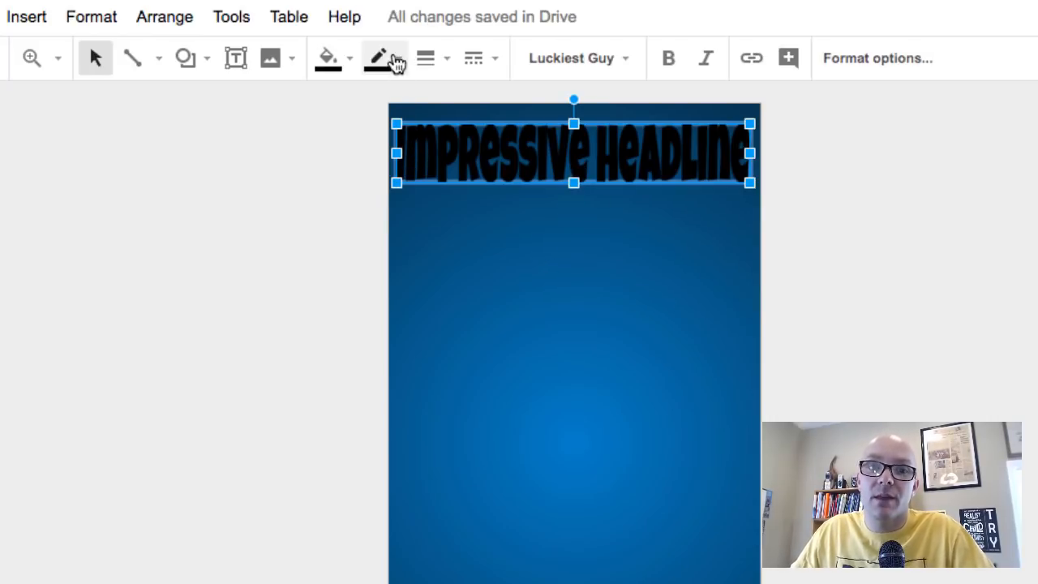
left_click(396, 63)
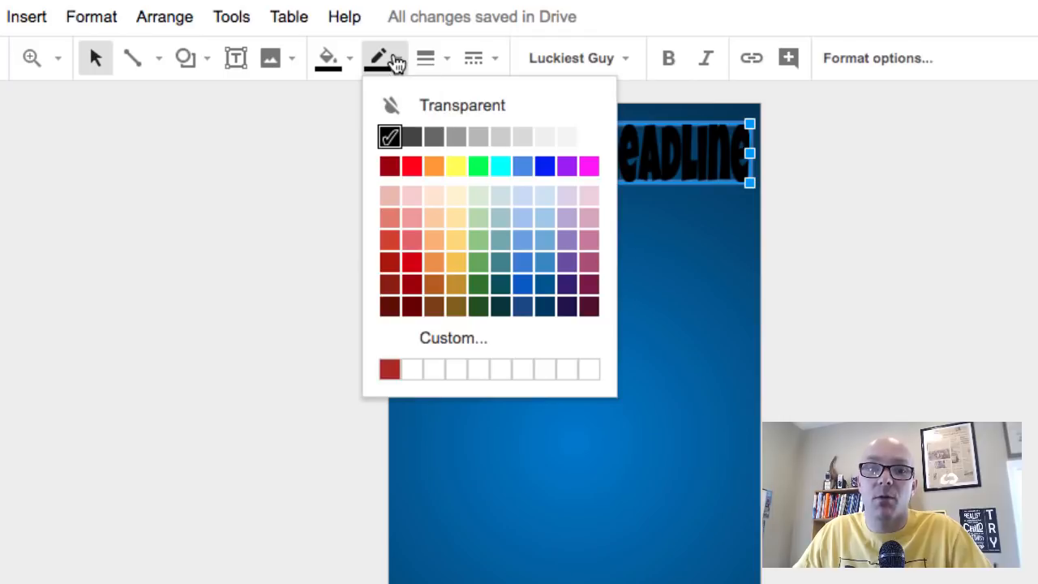
left_click(590, 138)
left_click(902, 217)
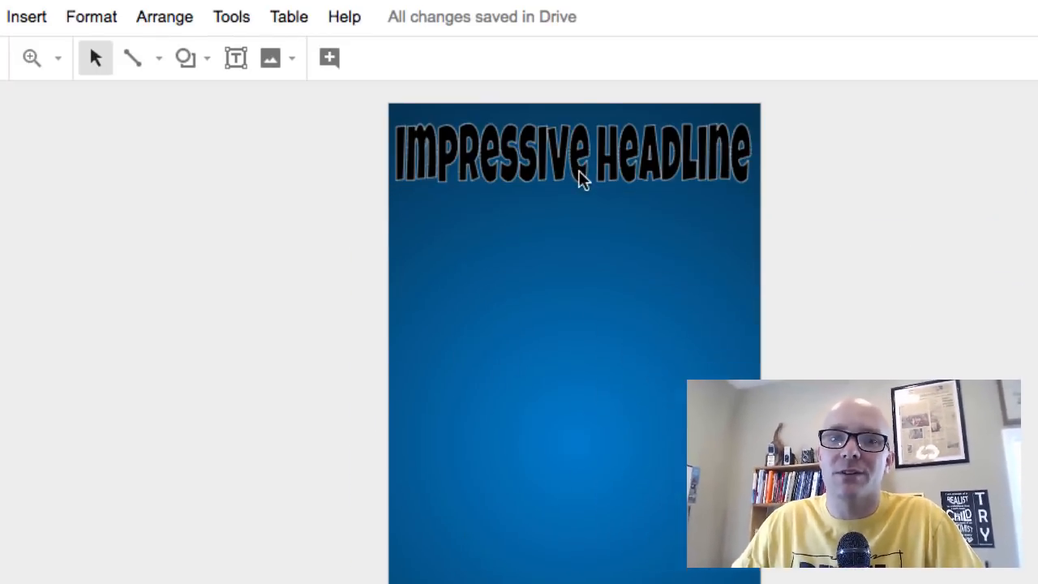
Set the headline's border weight to 4px and deselect the word art
left_click(568, 175)
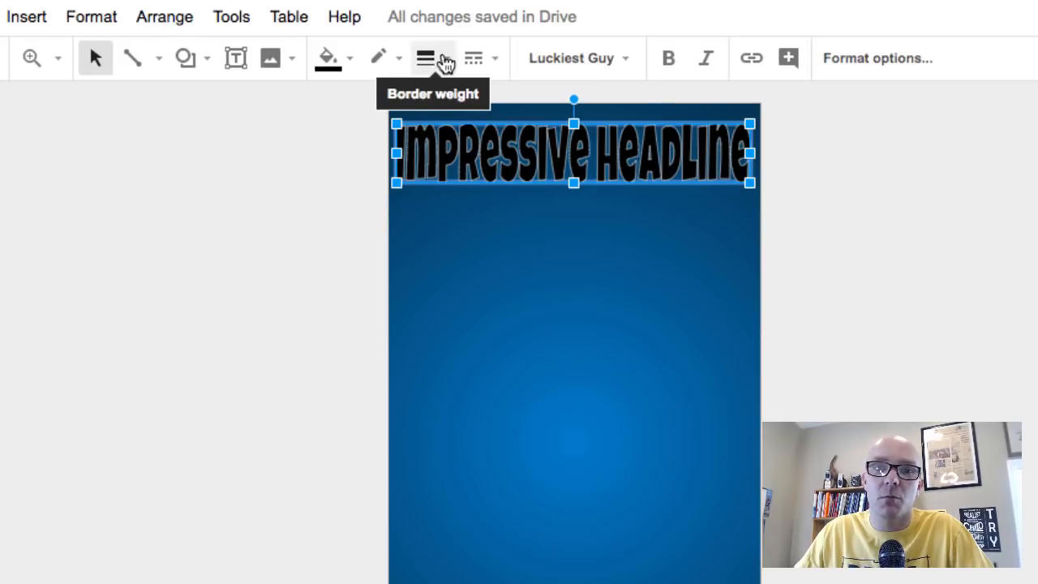
left_click(445, 63)
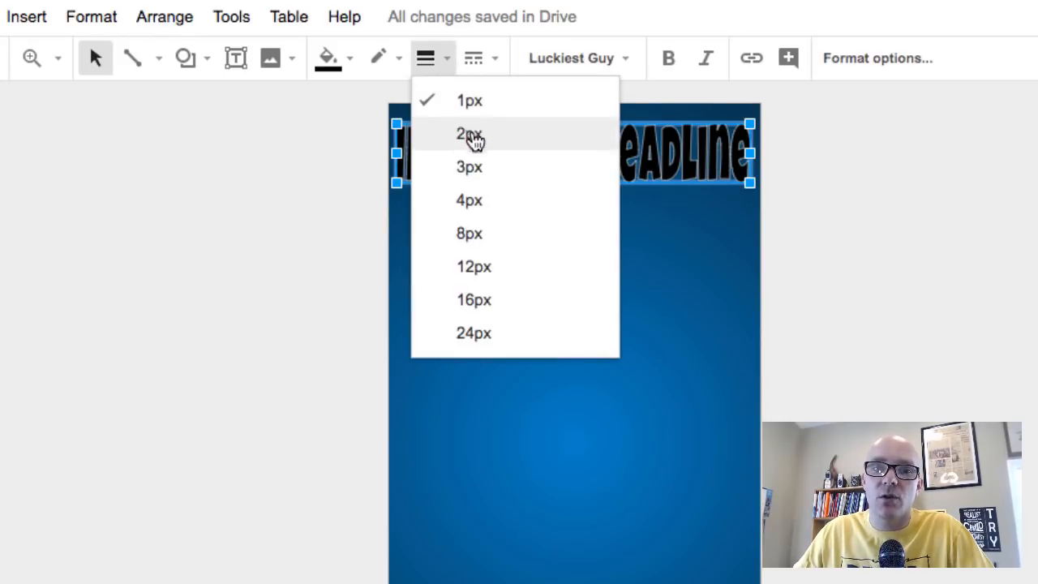
left_click(487, 206)
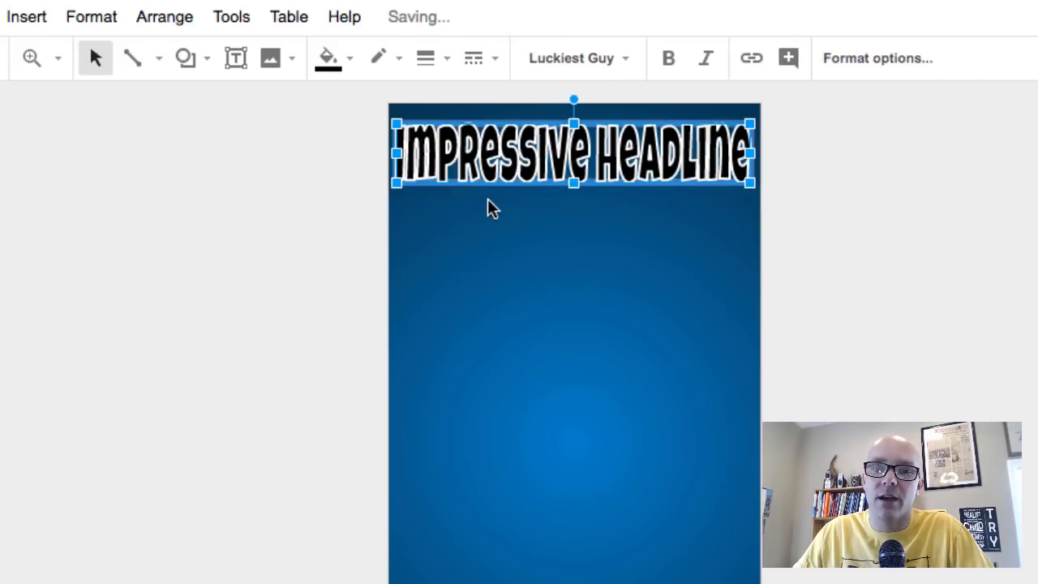
left_click(864, 245)
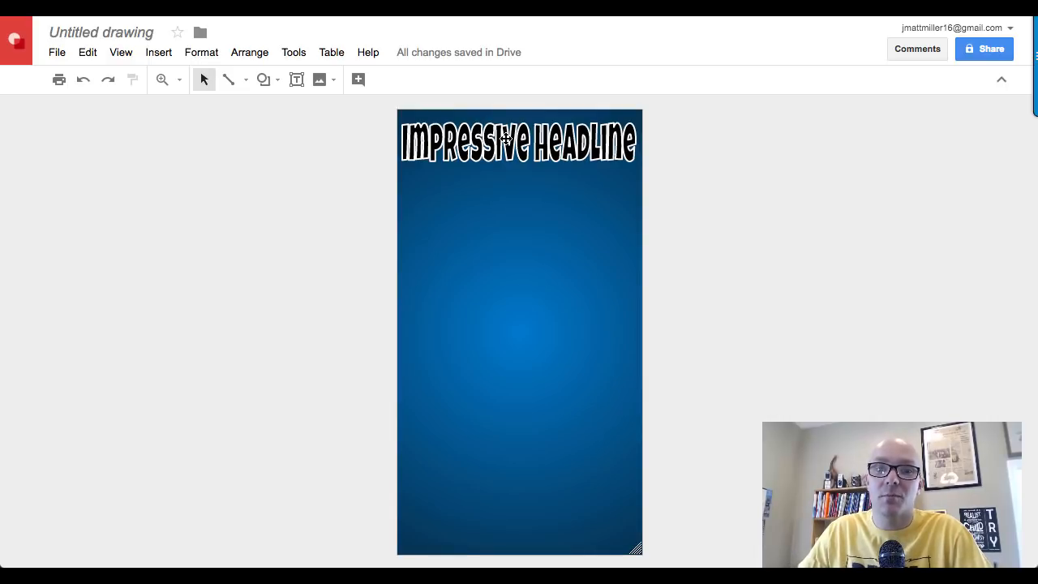
Replace the page's gradient background with solid white
right_click(558, 310)
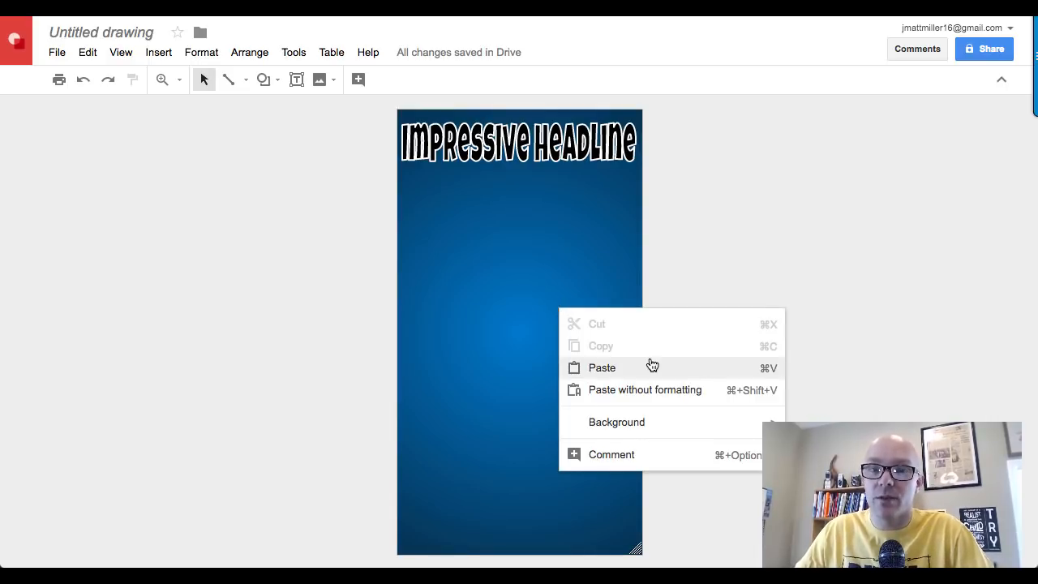
mouse_move(709, 426)
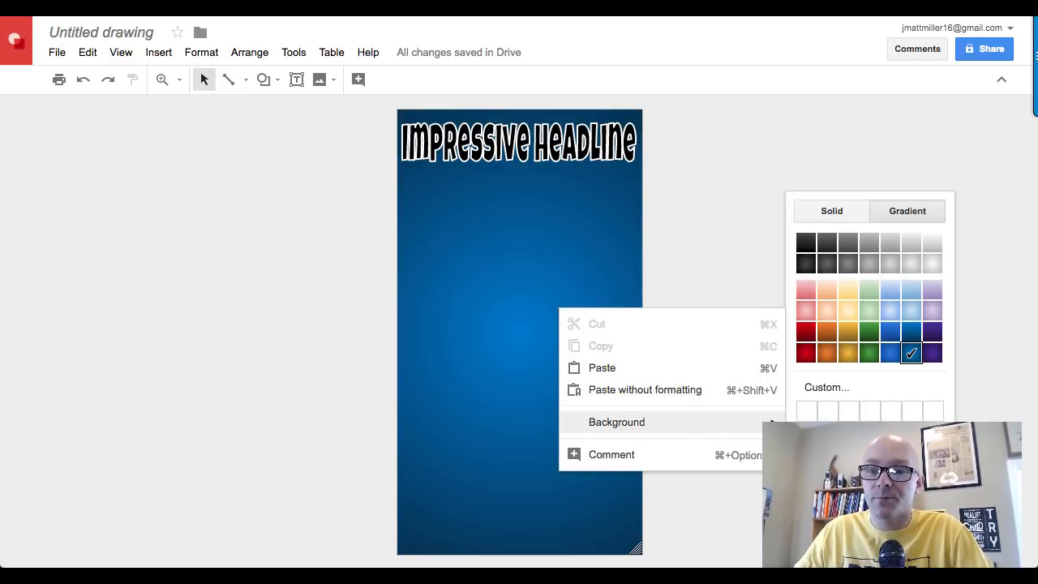
left_click(861, 215)
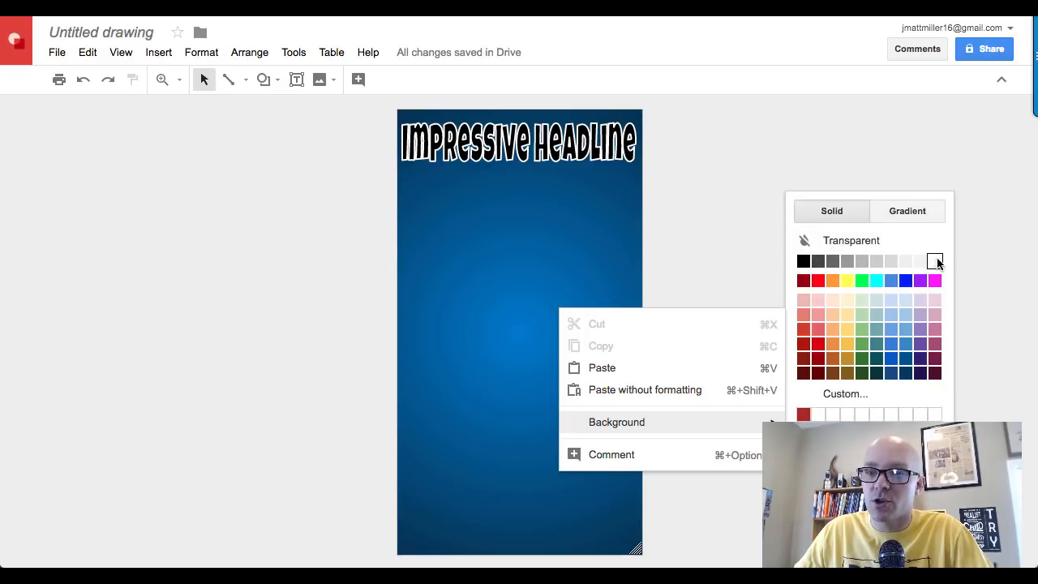
left_click(934, 262)
Add a drop shadow to the headline, increase the shadow's distance and deselect the word art
left_click(548, 140)
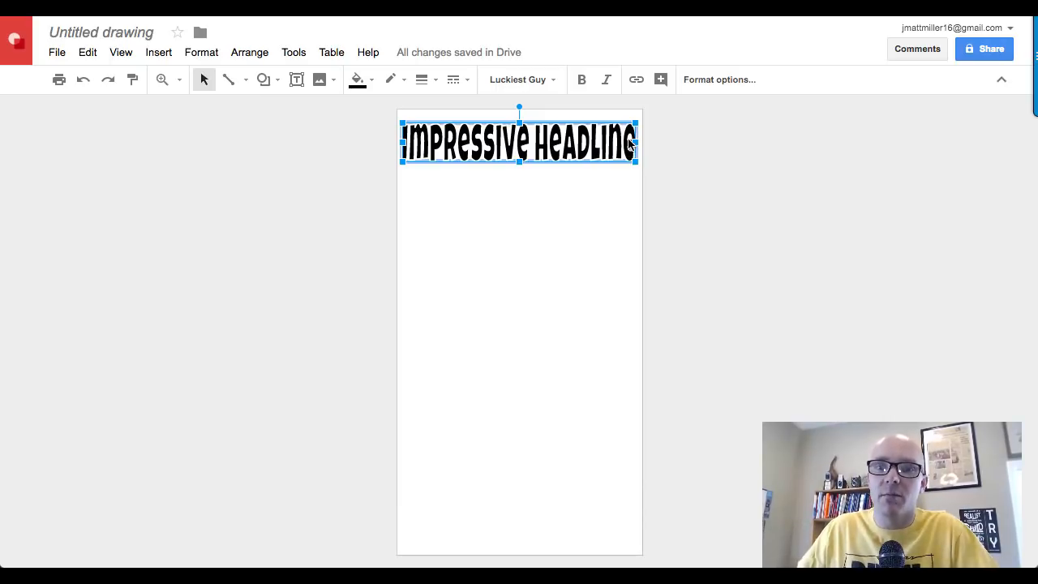
left_click(719, 81)
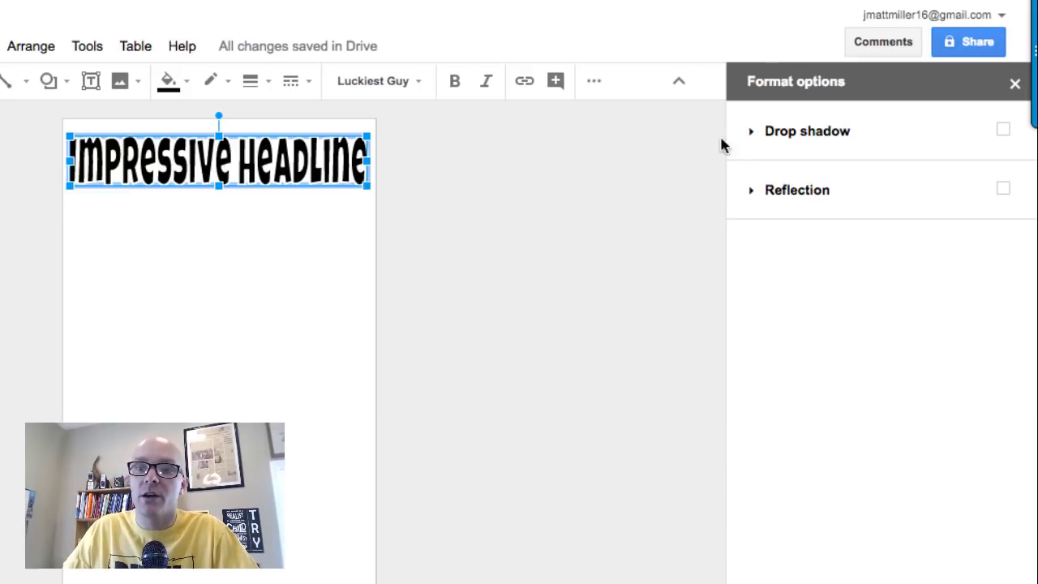
left_click(753, 133)
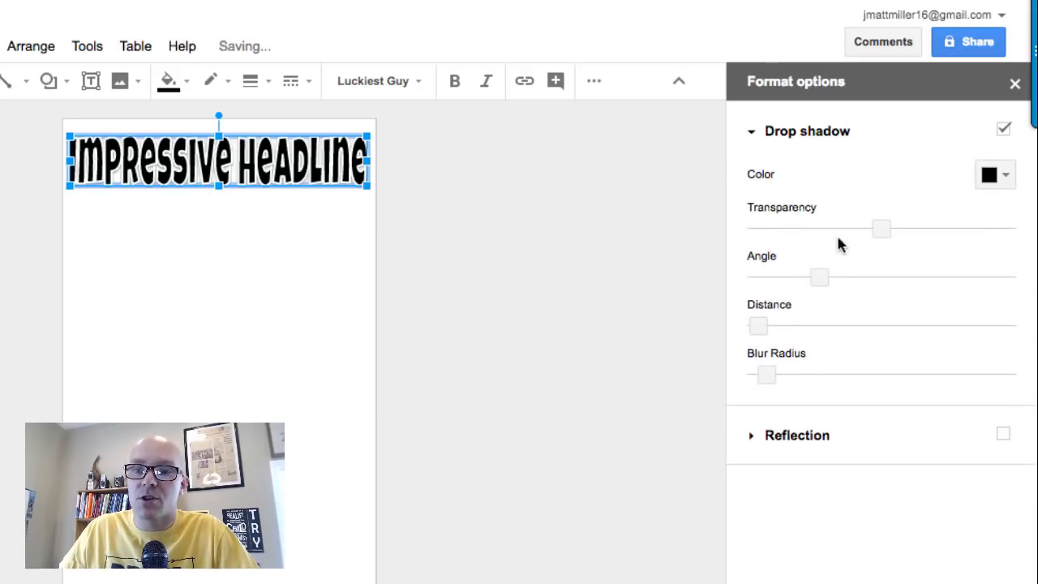
left_click_drag(761, 326, 810, 325)
left_click(392, 261)
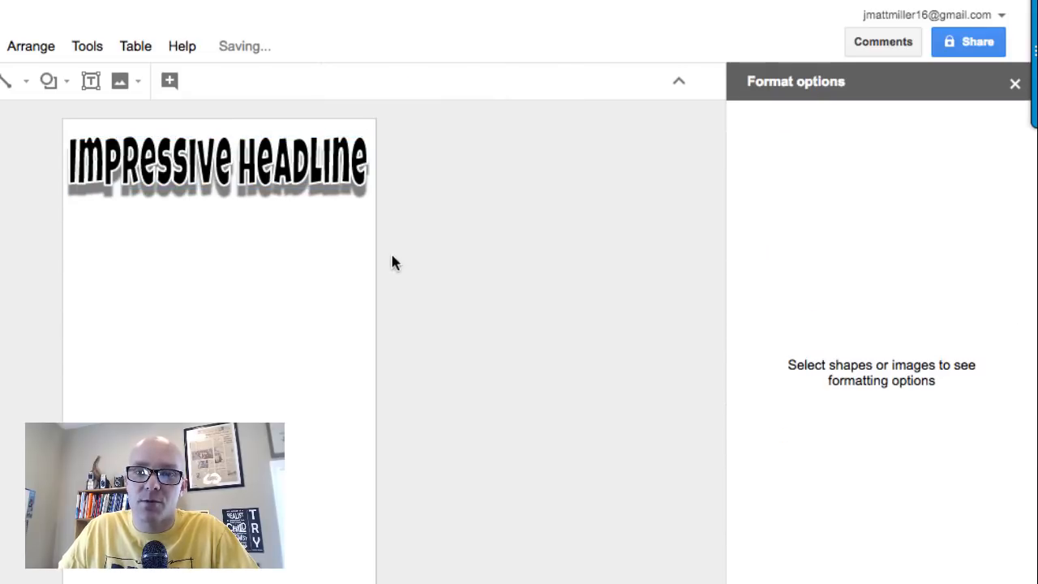
Reduce the headline shadow's transparency, angle and distance, and slightly increase its blur radius
left_click(260, 168)
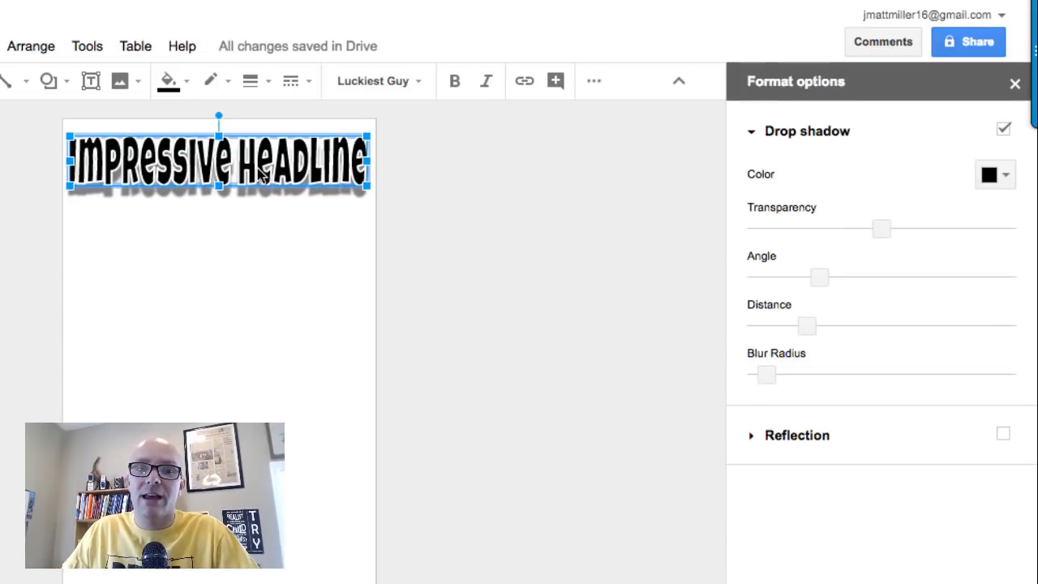
left_click_drag(873, 229, 802, 280)
mouse_move(810, 332)
left_mouse_down()
mouse_move(862, 331)
mouse_move(792, 326)
left_mouse_up()
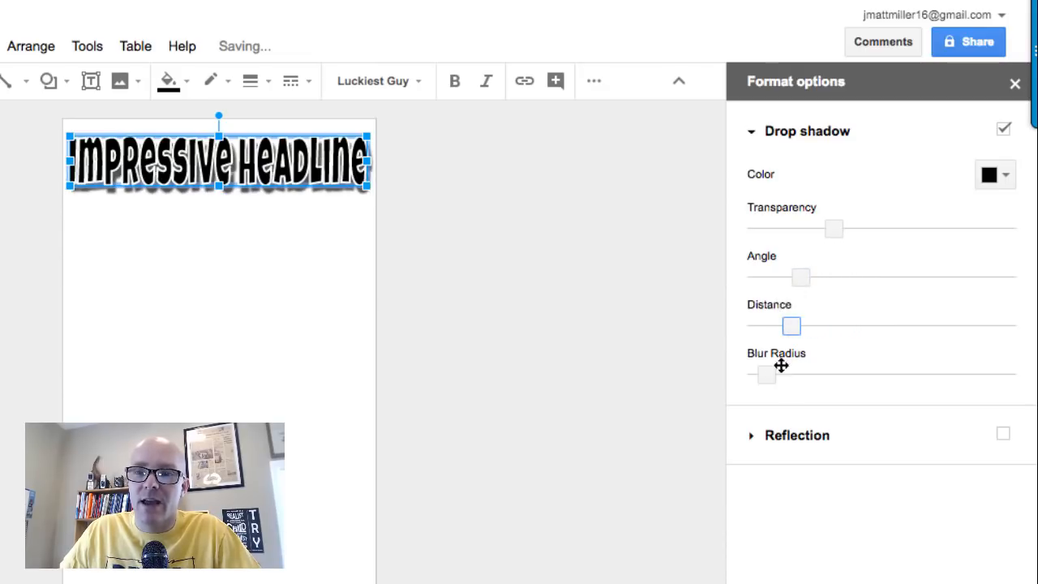
mouse_move(766, 374)
left_mouse_down()
mouse_move(821, 377)
mouse_move(762, 374)
mouse_move(773, 373)
left_mouse_up()
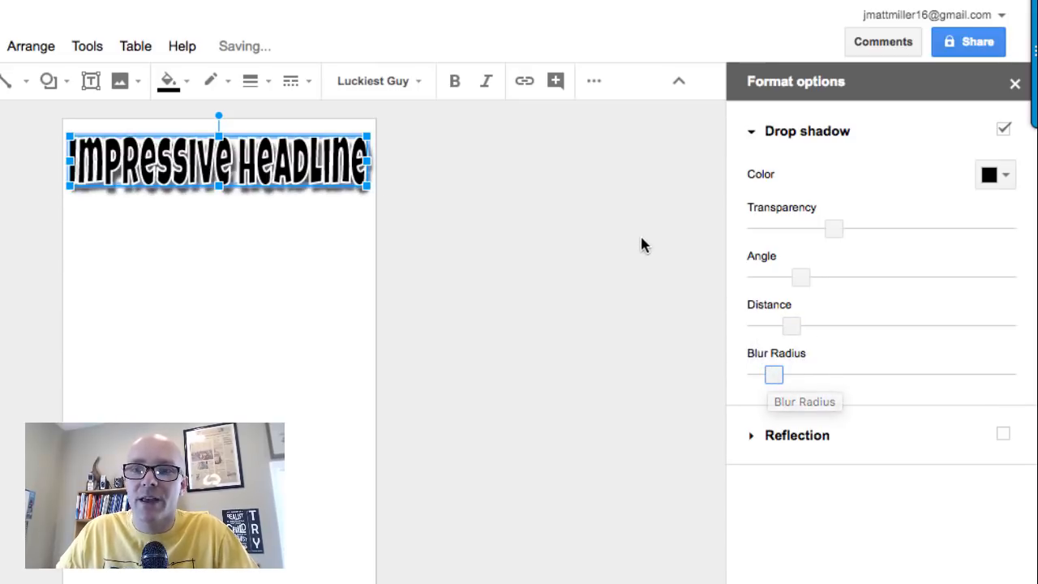
Add a reflection to the headline word art and deselect it
left_click(752, 437)
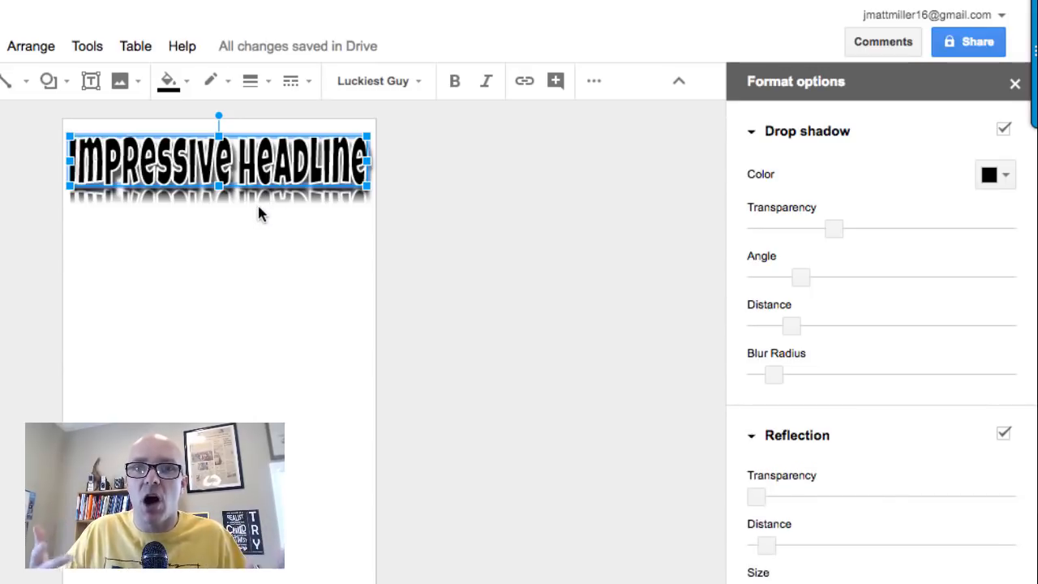
left_click(626, 258)
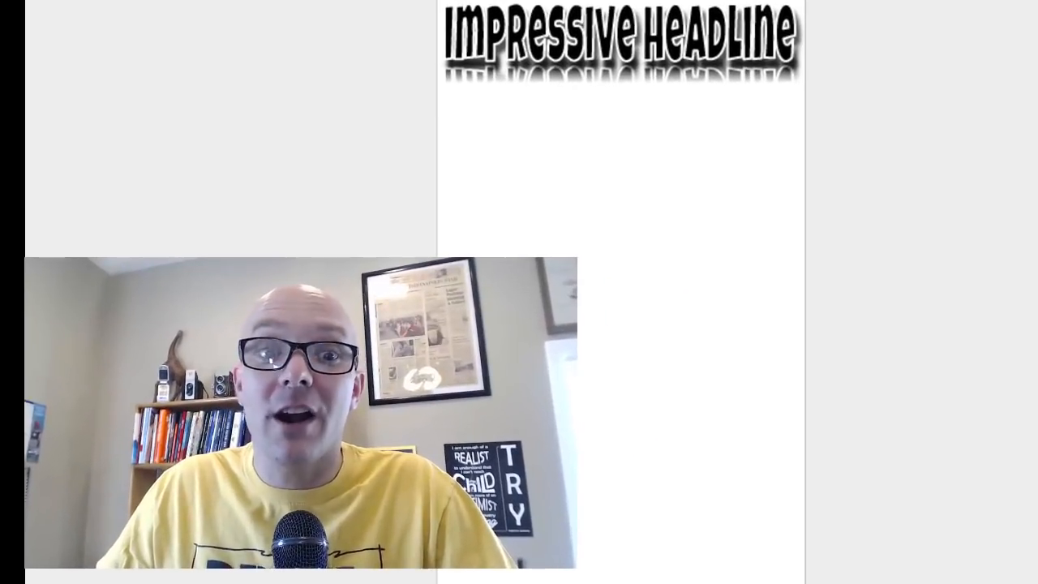
Draw a text box below the headline, spanning most of the page width, and enter "Keyboard shortcuts!" in it
left_click_drag(477, 130, 746, 290)
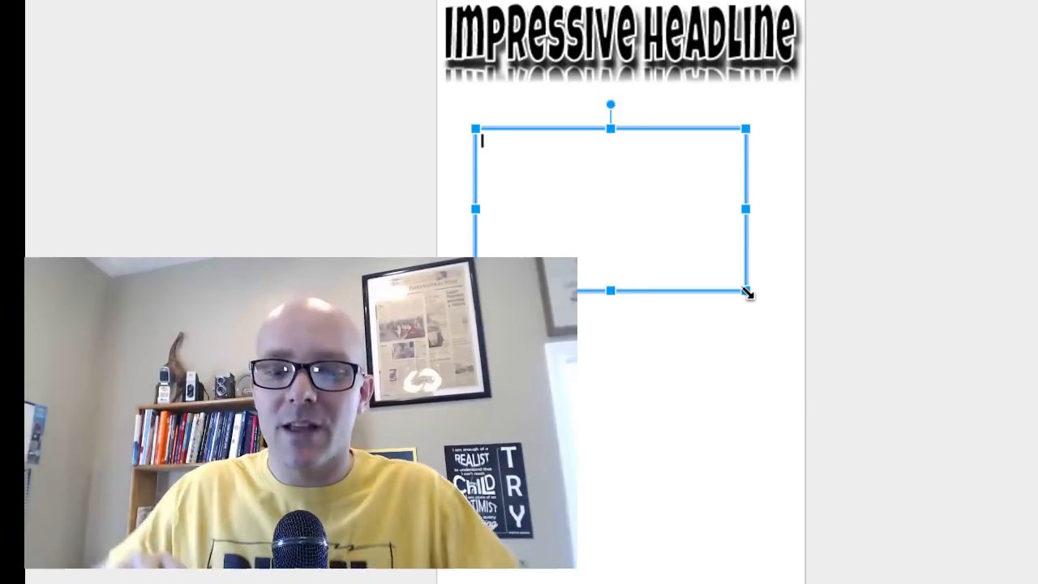
type("Keyba")
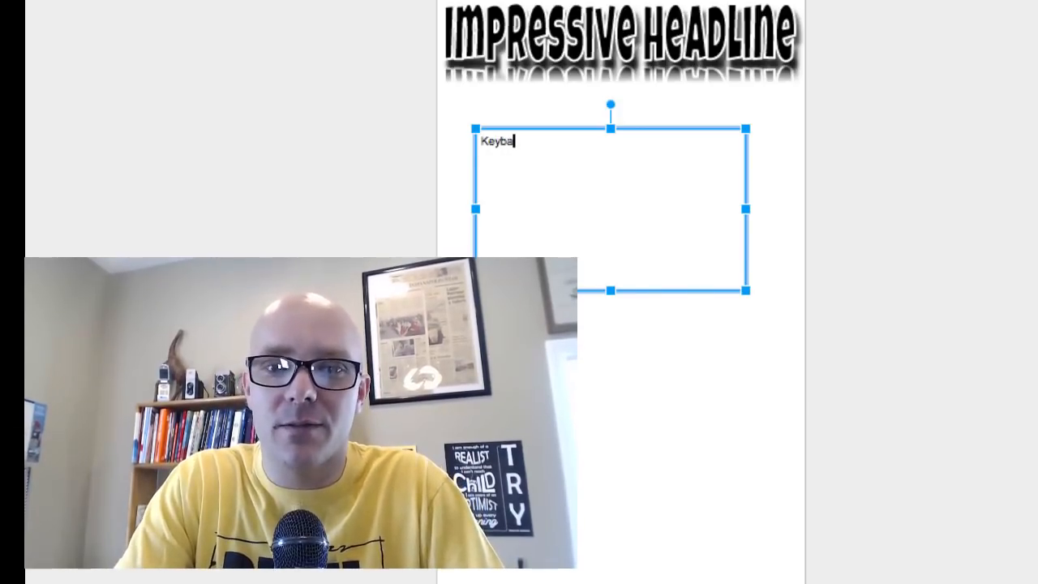
key("BackSpace")
type("oard shortu")
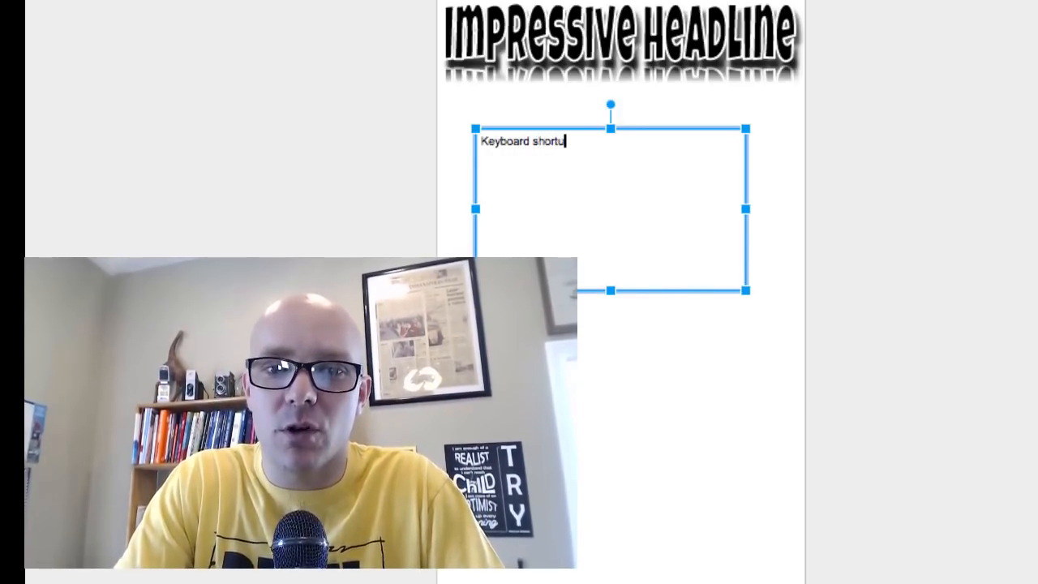
type("cts!")
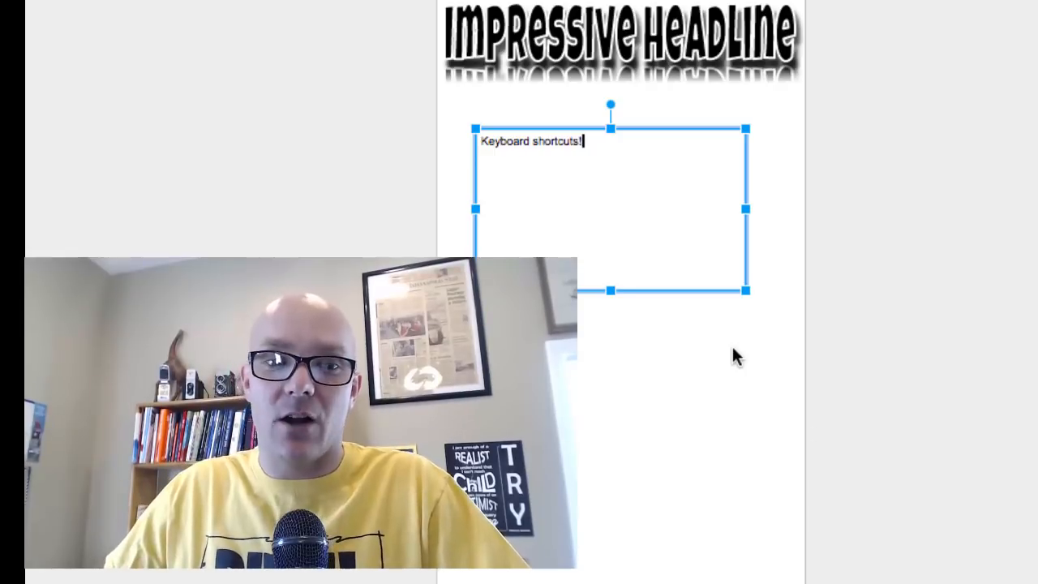
Select all the text in the text box and enlarge it gradually until the line spans about the box's full width
key("super+a")
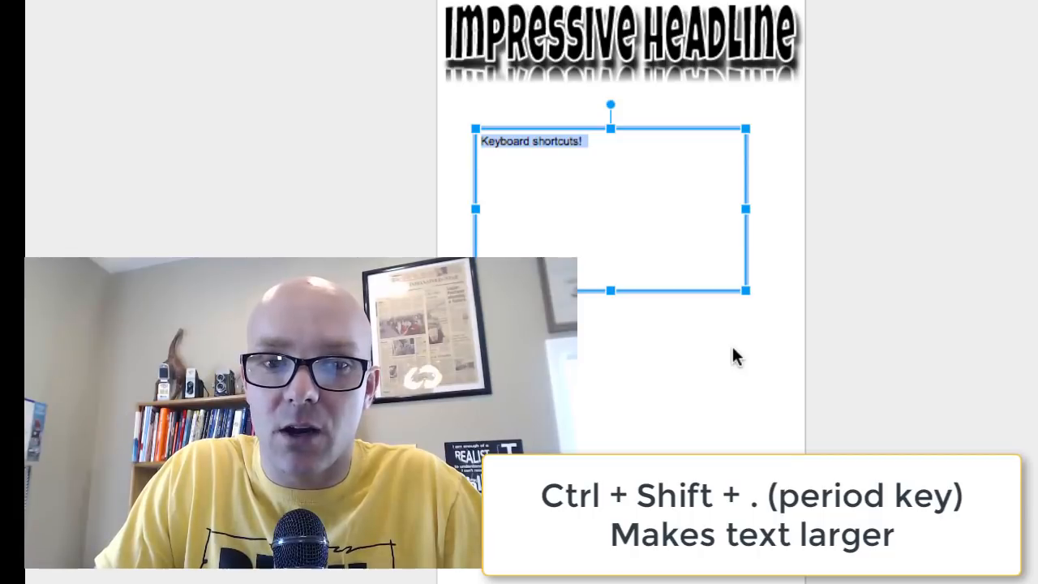
key("ctrl+shift+period")
key("ctrl+shift+period")
key("ctrl+shift+period")
key("ctrl+shift+period")
key("ctrl+shift+period")
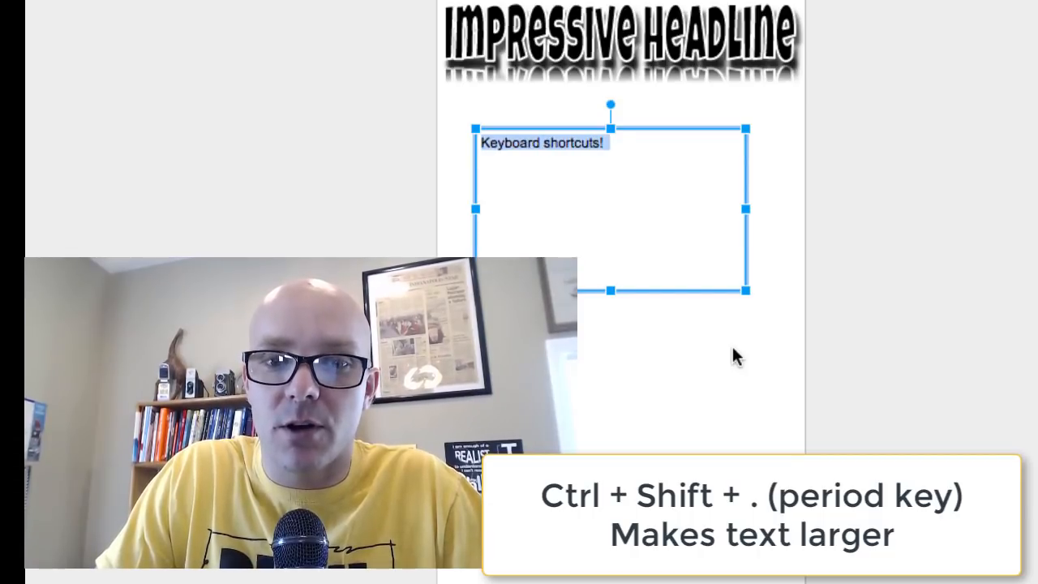
key("ctrl+shift+period")
key("ctrl+shift+period")
key("ctrl+shift+period")
key("ctrl+shift+period")
key("ctrl+shift+period")
key("ctrl+shift+period")
key("ctrl+shift+period")
key("ctrl+shift+period")
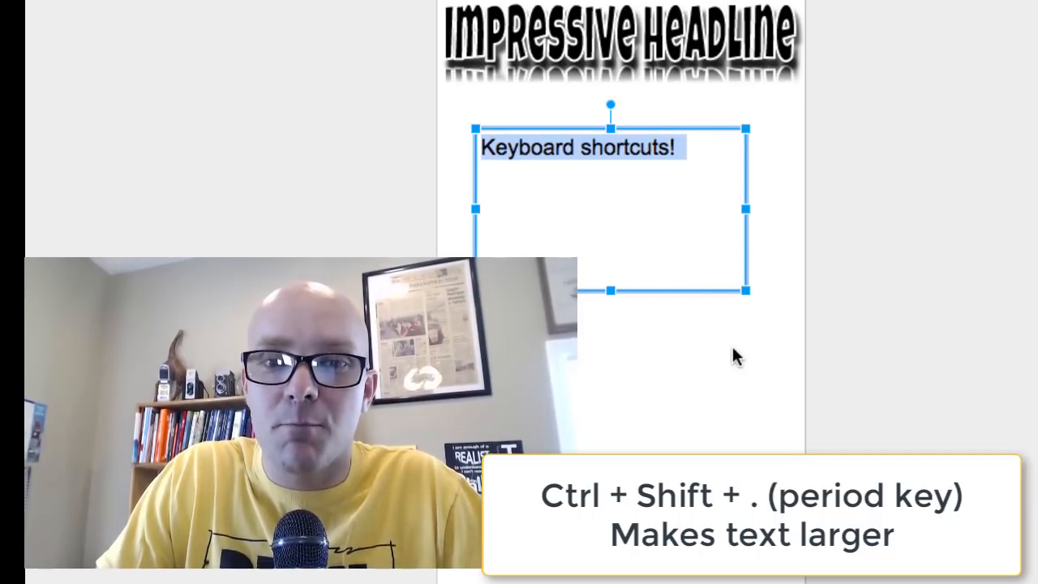
key("ctrl+shift+period")
key("ctrl+shift+period")
key("ctrl+shift+period")
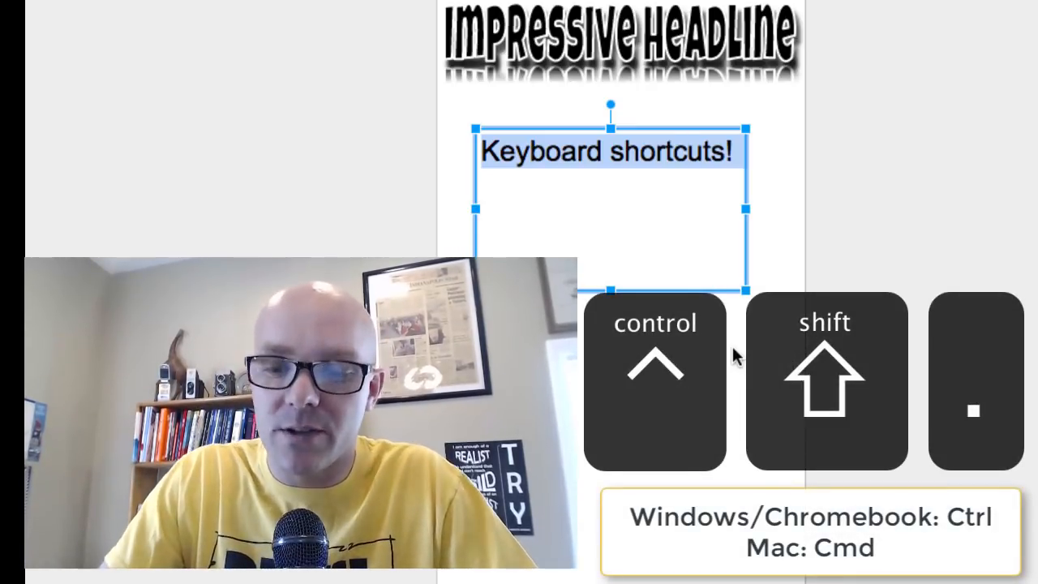
key("ctrl+shift+period")
key("ctrl+shift+period")
Shrink the selected text by several increments and enlarge it again to font size 36
key("ctrl+shift+comma")
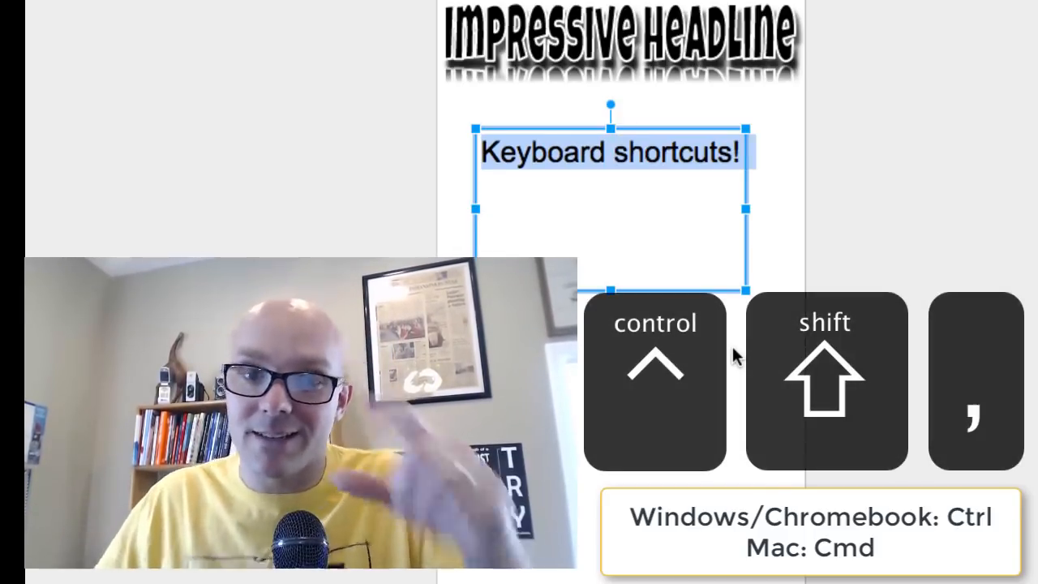
key("ctrl+shift+comma")
key("ctrl+shift+comma")
key("ctrl+shift+comma")
key("ctrl+shift+comma")
key("ctrl+shift+comma")
key("ctrl+shift+period")
key("ctrl+shift+period")
key("ctrl+shift+period")
key("ctrl+shift+period")
key("ctrl+shift+period")
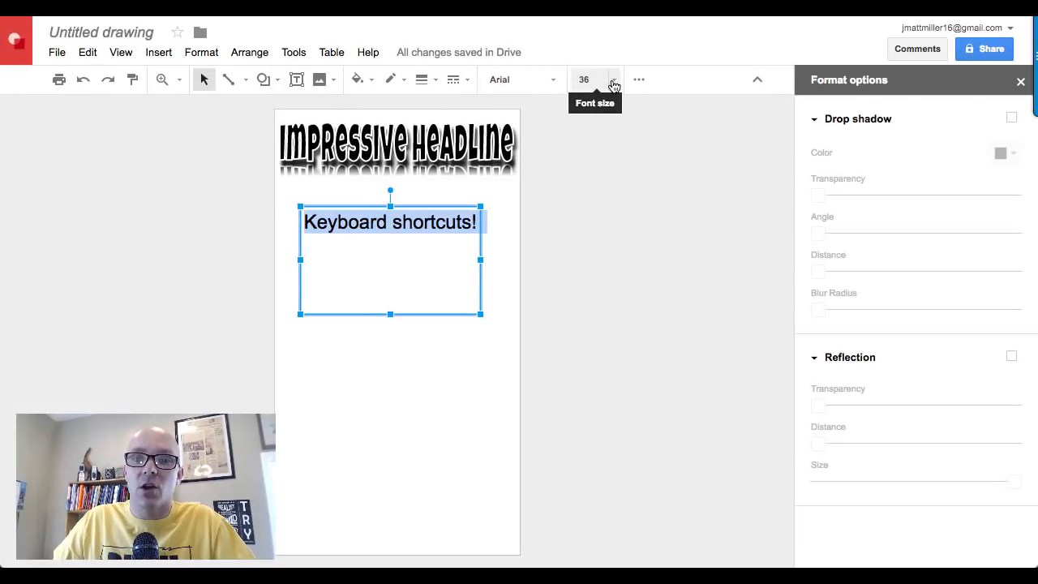
Set the selected text's font size to the preset 48 and change it to the preset 30
left_click(614, 83)
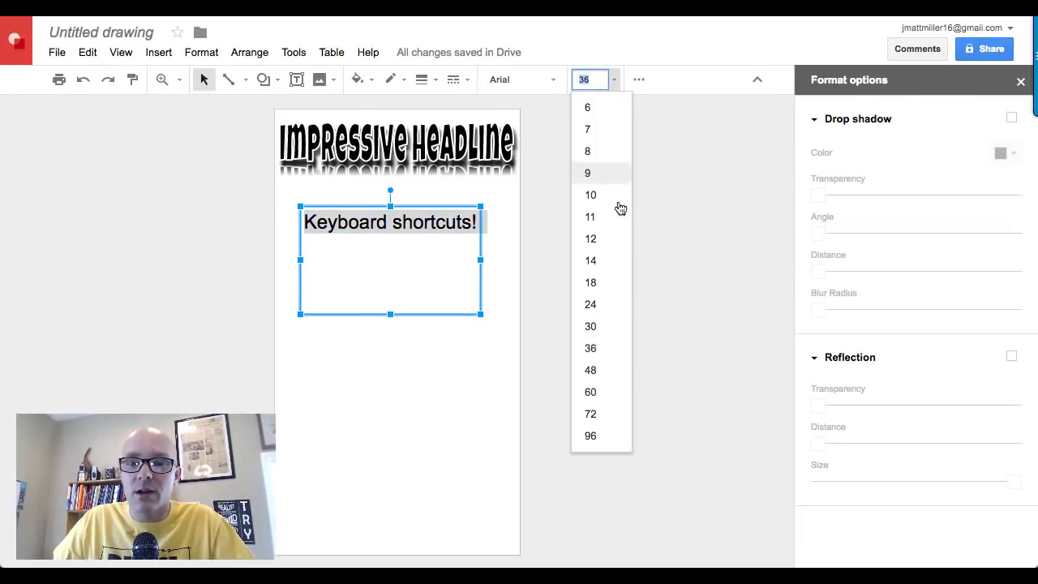
left_click(590, 369)
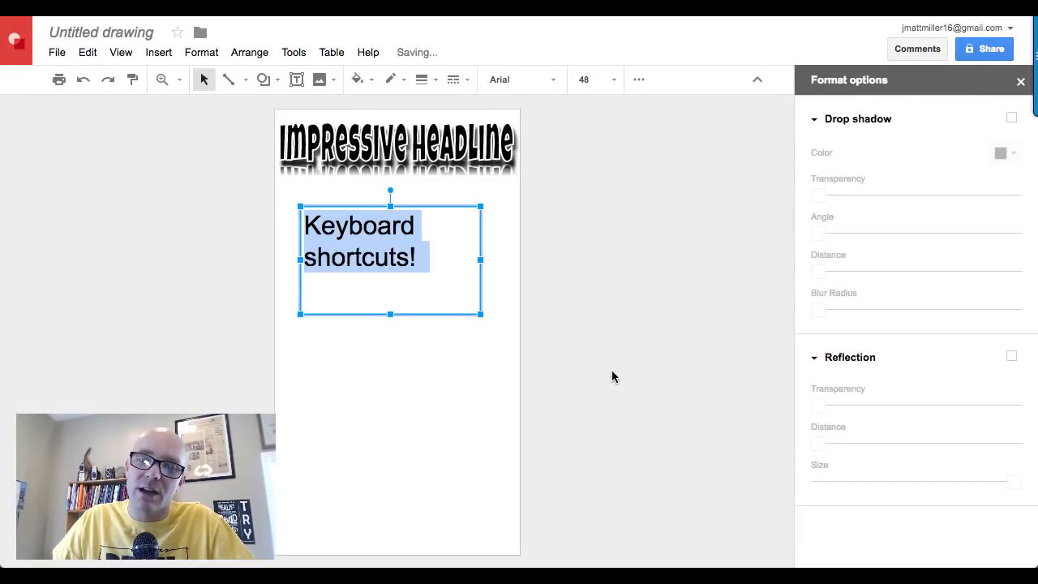
left_click(614, 81)
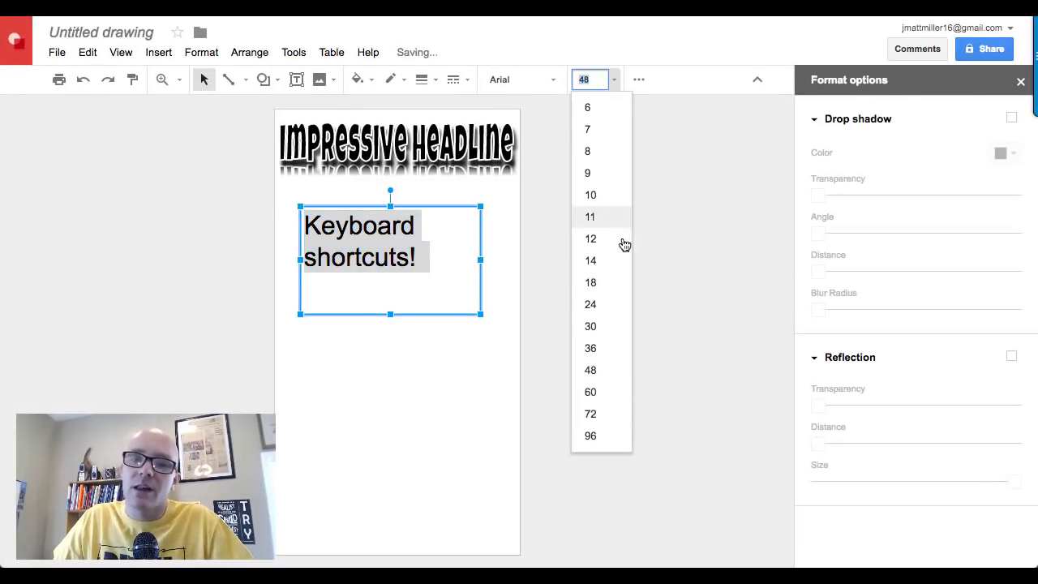
left_click(609, 329)
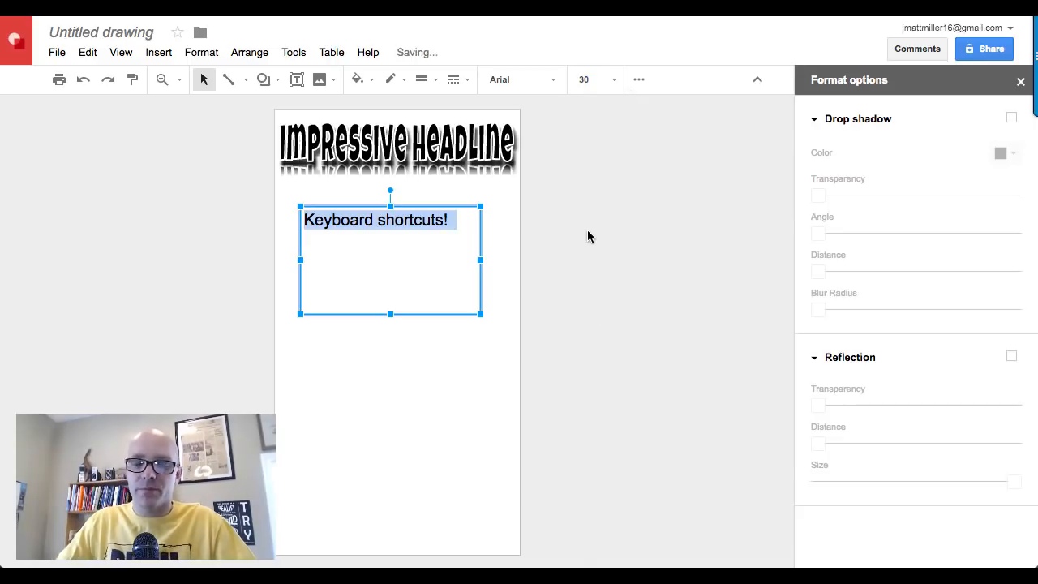
Increase the selected text's size in small increments from the preset to font size 36
key("ctrl+shift+period")
key("ctrl+shift+period")
key("ctrl+shift+period")
key("ctrl+shift+period")
key("ctrl+shift+period")
key("ctrl+shift+period")
key("ctrl+shift+period")
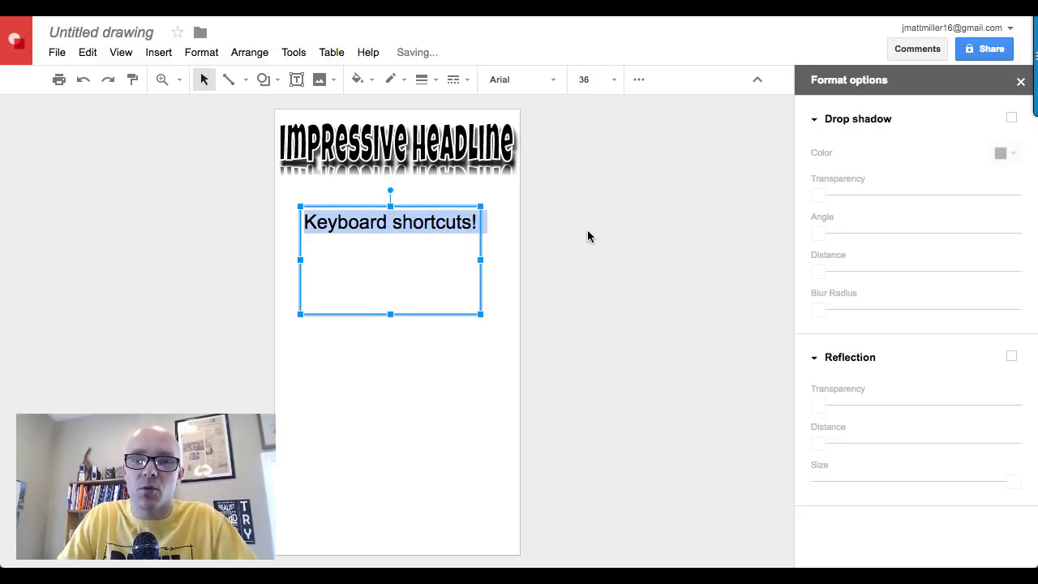
key("ctrl+shift+comma")
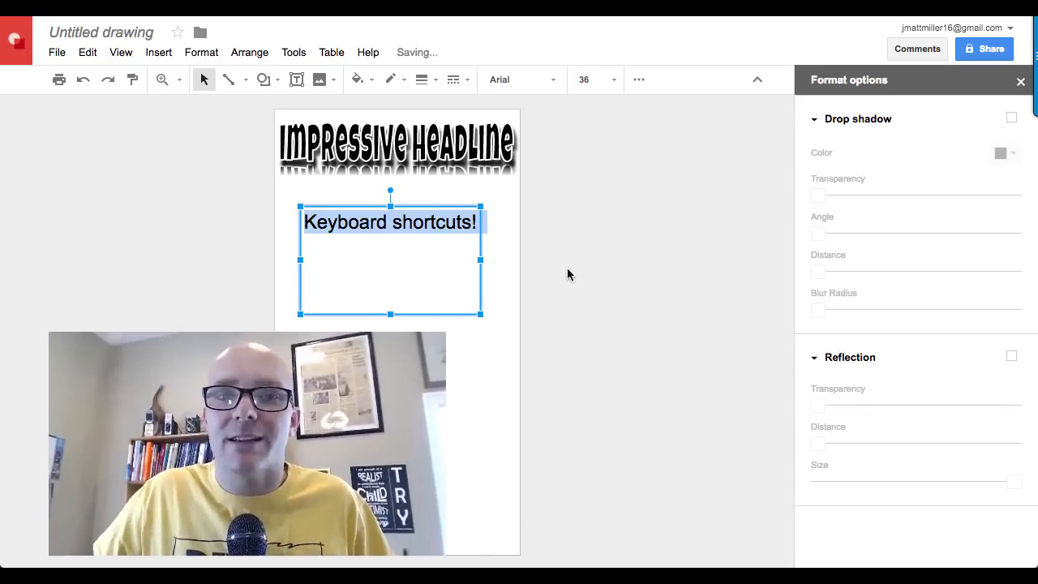